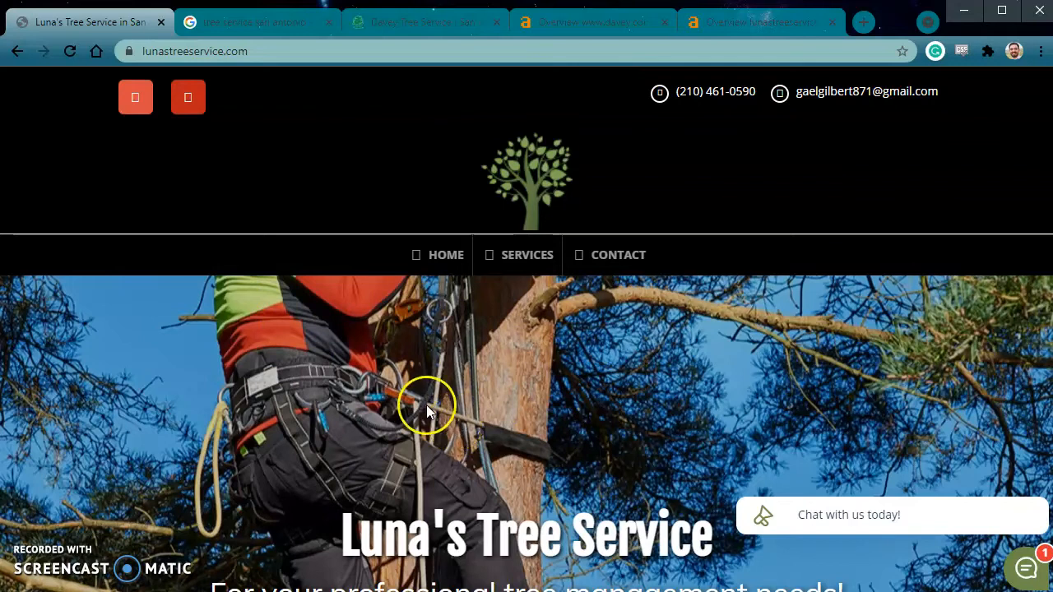
Step: Review the Luna's Tree Service homepage, from the header banner through the services, gallery, reviews and contact form to the footer
scroll(426, 405, "up", 2)
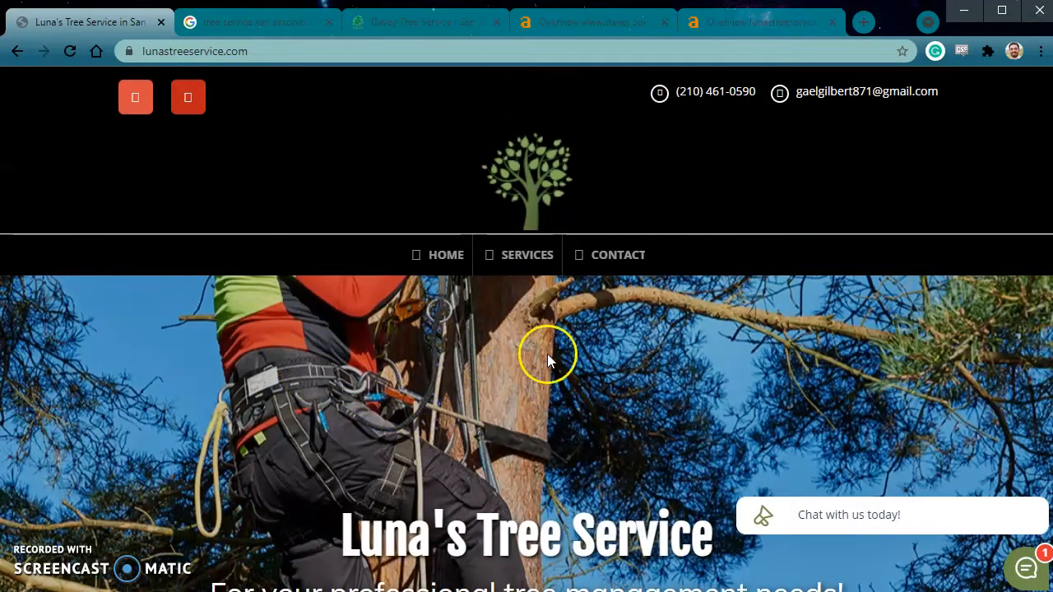
scroll(495, 394, "down", 1)
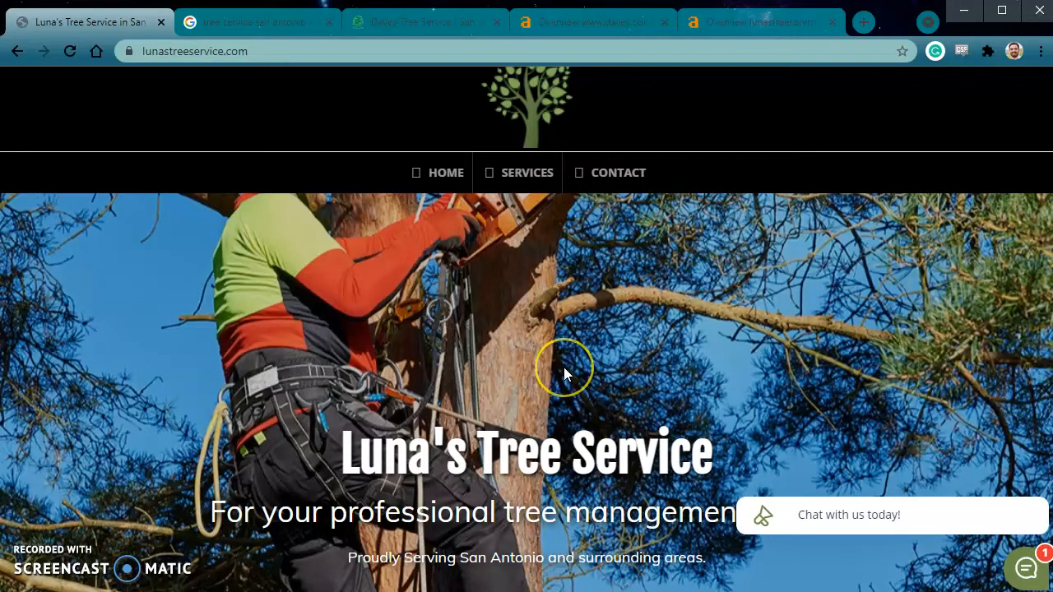
scroll(564, 367, "up", 1)
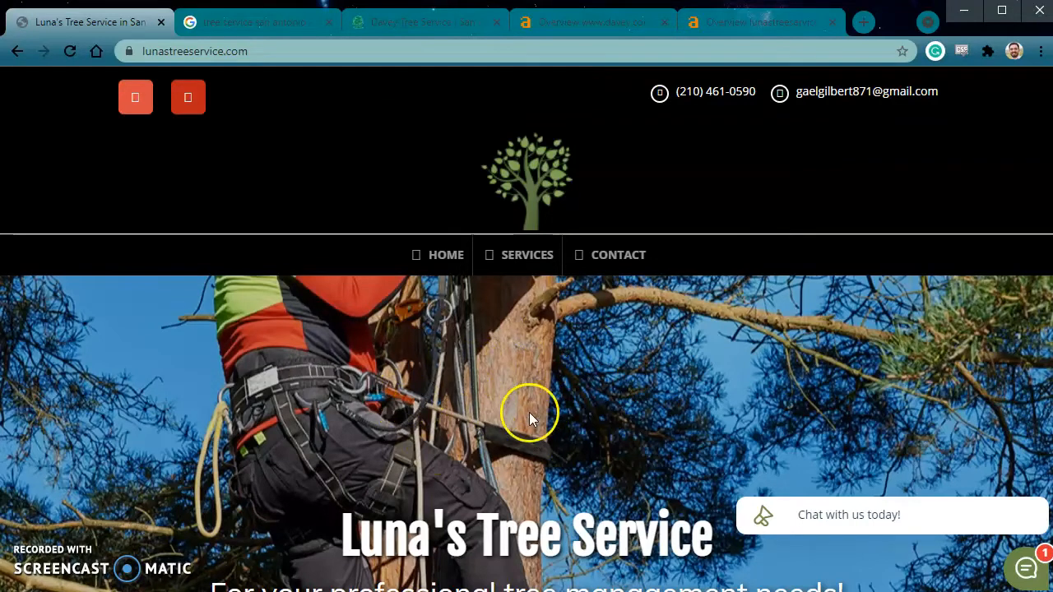
scroll(529, 412, "down", 1)
scroll(527, 413, "down", 1)
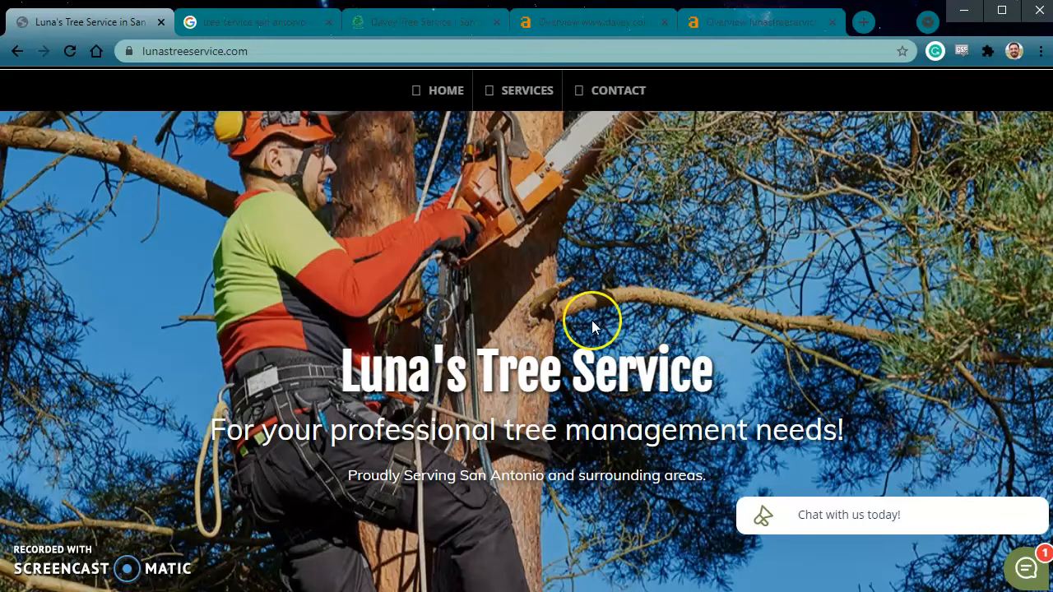
scroll(499, 334, "down", 2)
scroll(453, 383, "down", 15)
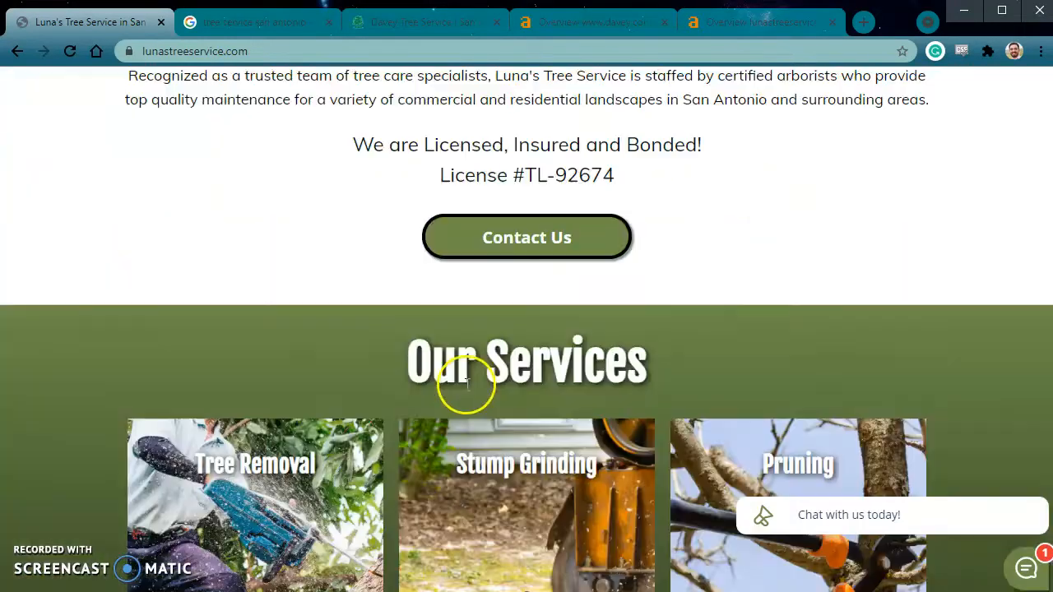
scroll(463, 376, "down", 15)
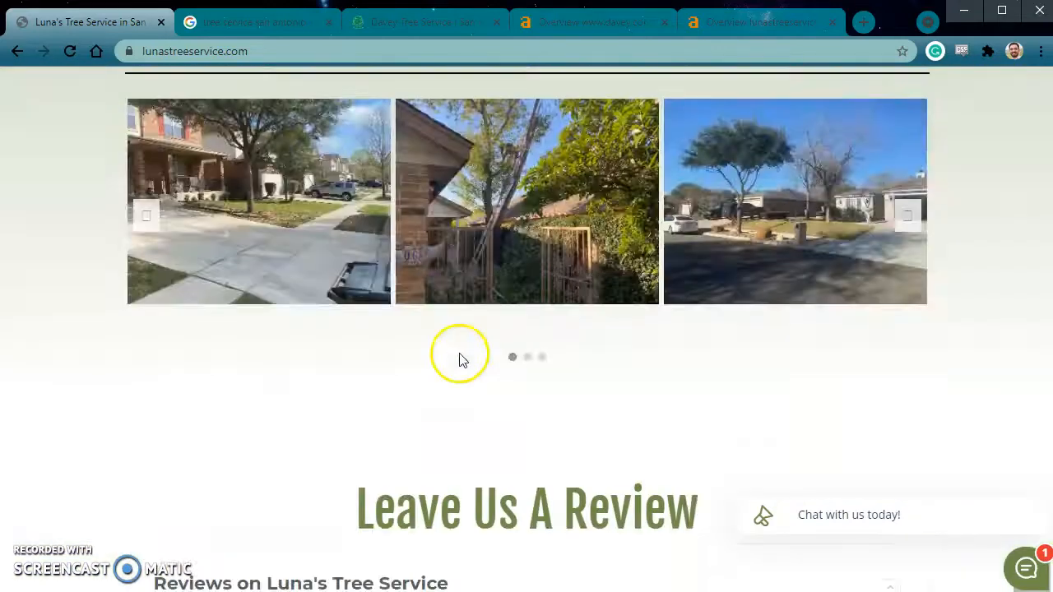
scroll(460, 371, "down", 2)
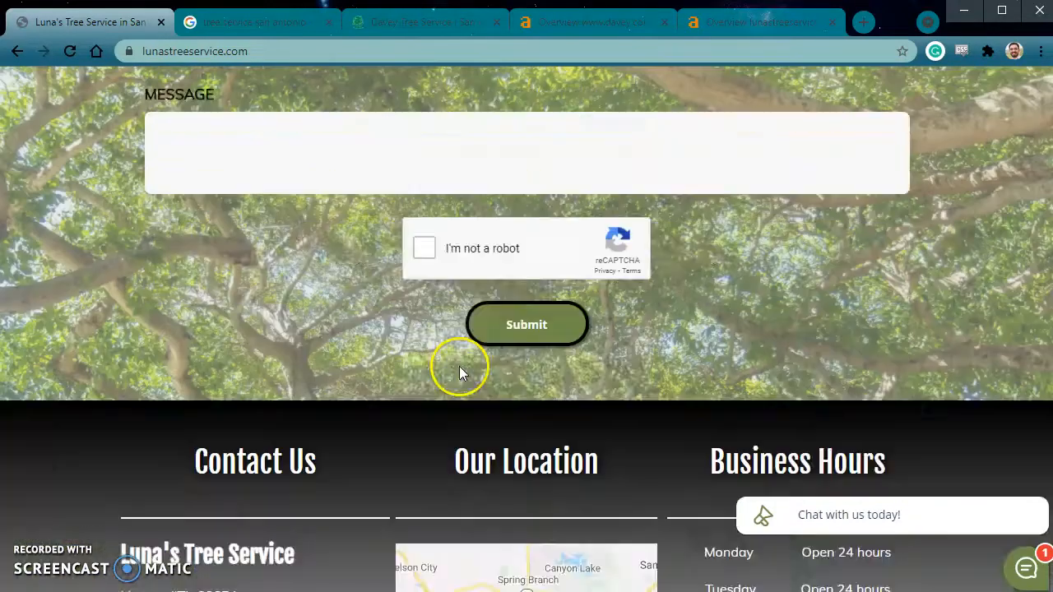
scroll(458, 378, "up", 4)
scroll(458, 376, "down", 6)
scroll(494, 247, "up", 2)
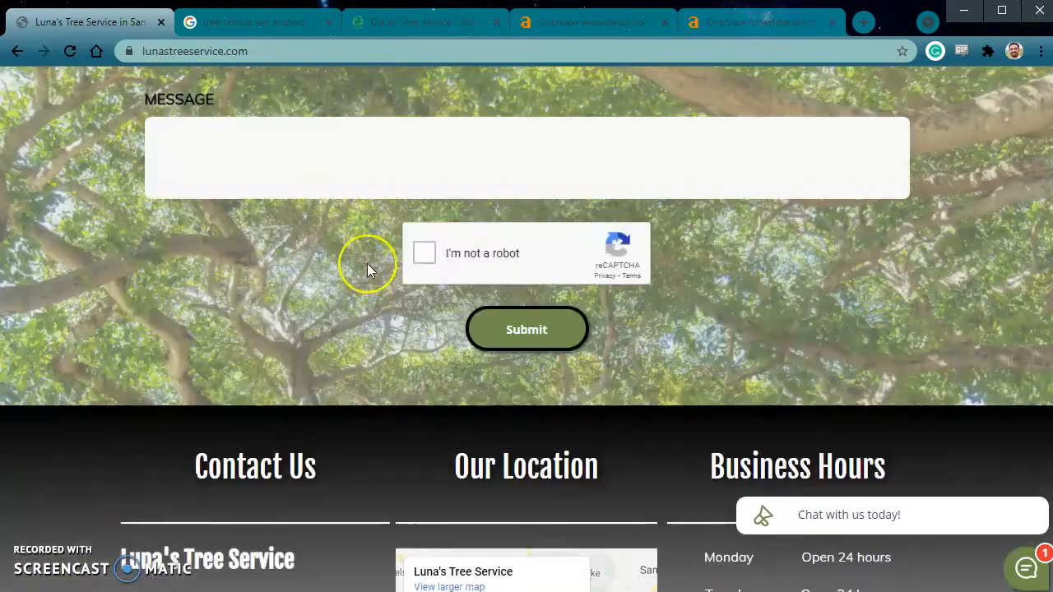
scroll(545, 277, "down", 4)
scroll(546, 277, "up", 15)
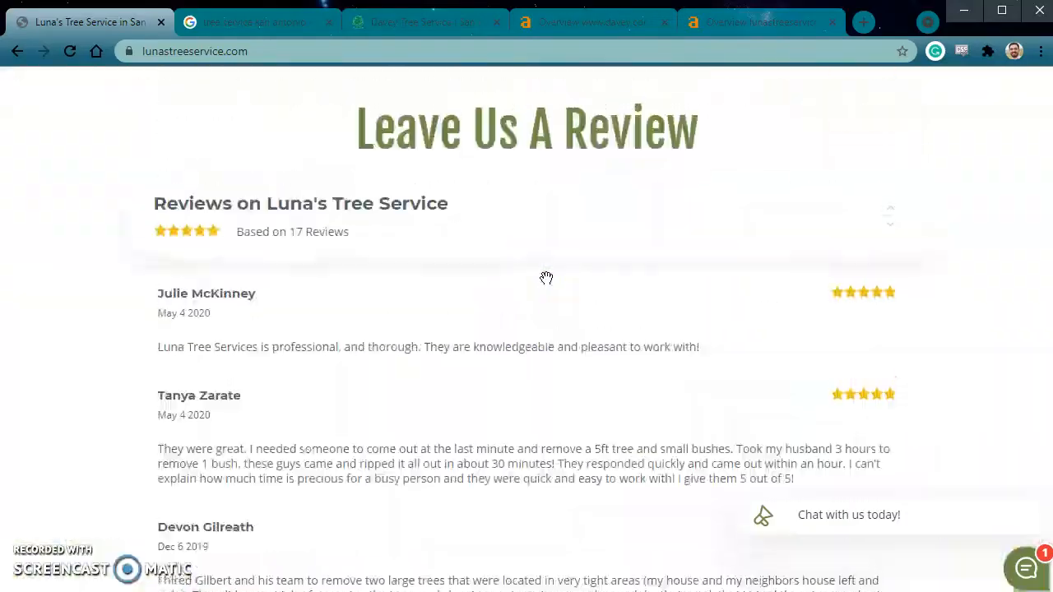
scroll(547, 277, "up", 15)
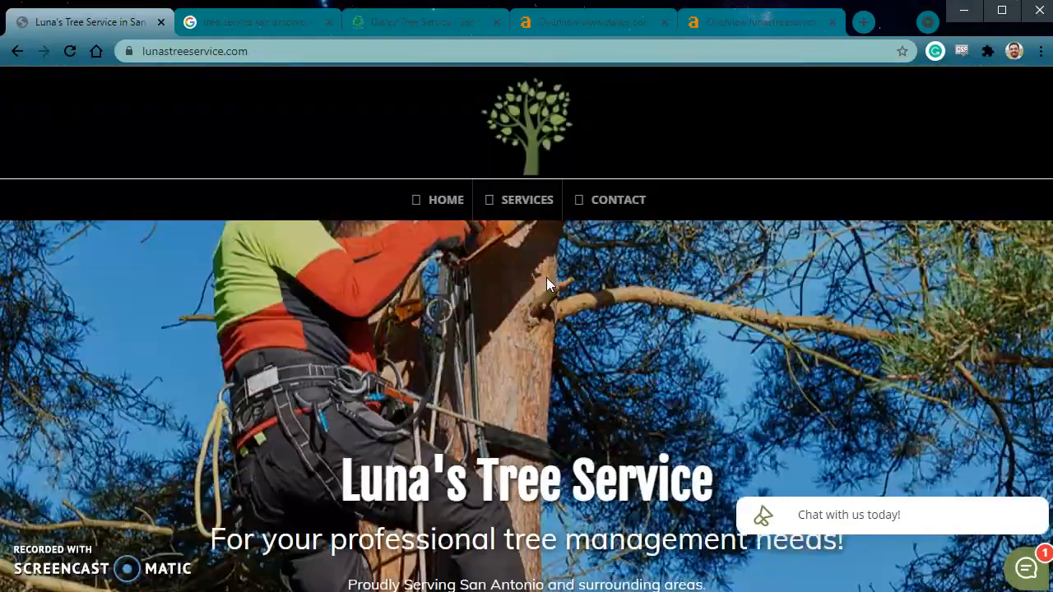
scroll(546, 277, "down", 3)
left_click(546, 298)
scroll(546, 298, "down", 3)
scroll(565, 301, "up", 8)
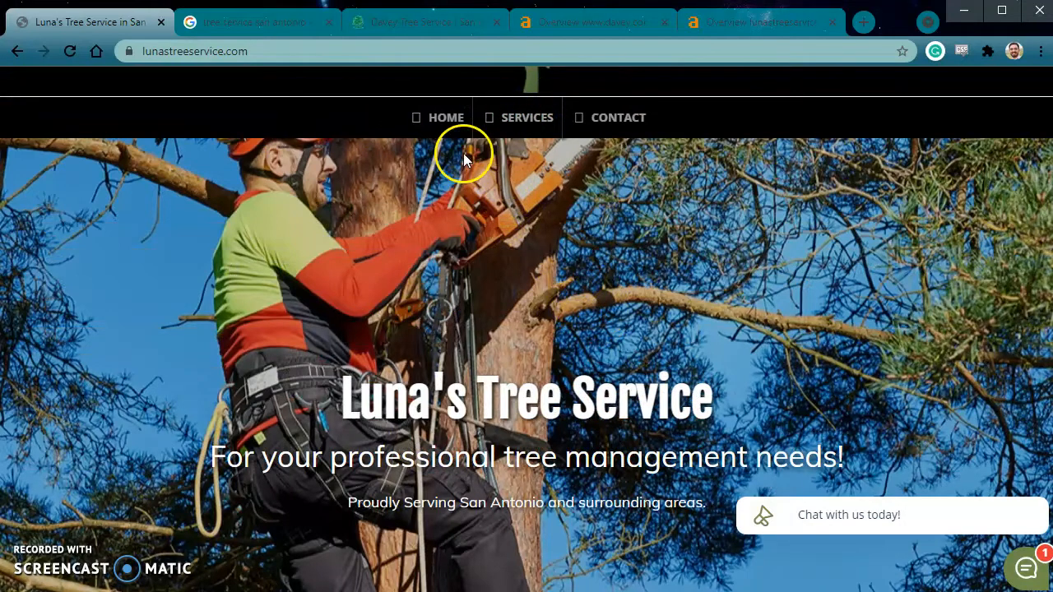
Step: Open the site's Services page and review the tree removal, stump grinding and pruning sections down to the footer
scroll(505, 324, "down", 3)
scroll(517, 329, "up", 3)
left_click(489, 123)
scroll(543, 329, "down", 15)
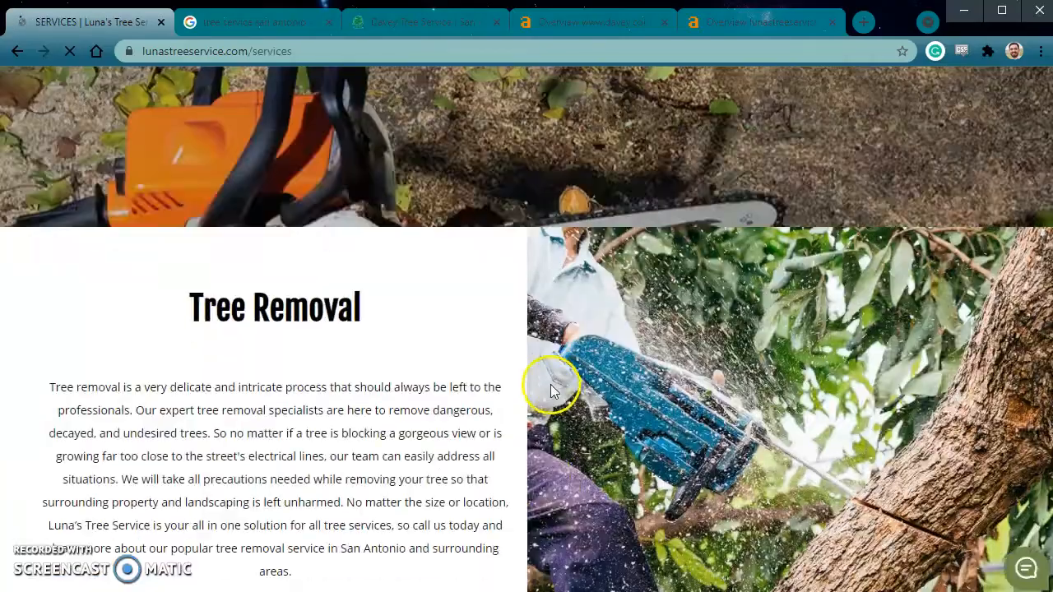
scroll(535, 386, "up", 10)
scroll(540, 374, "down", 20)
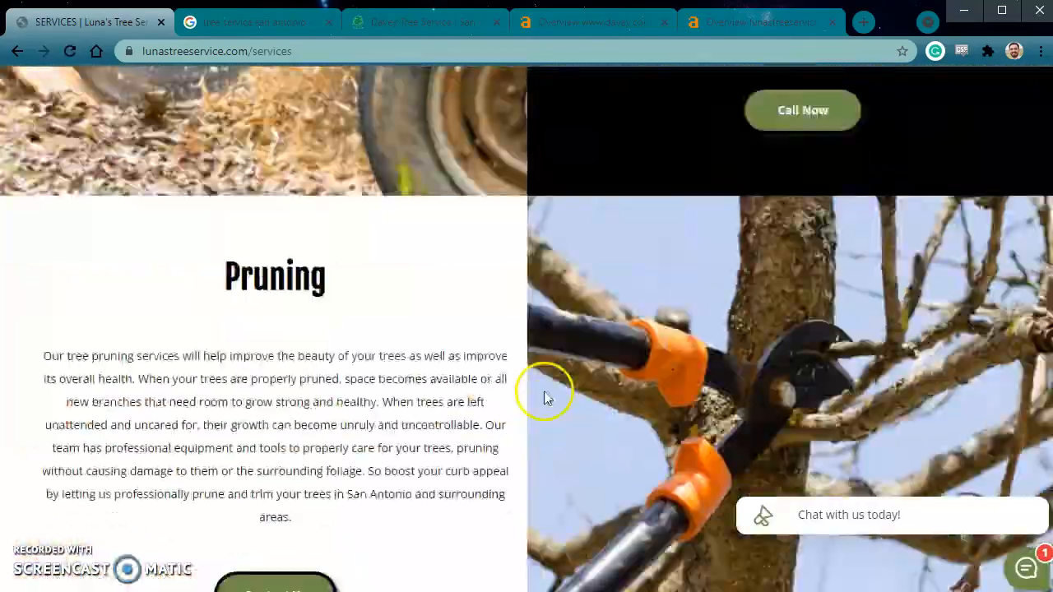
scroll(548, 367, "down", 10)
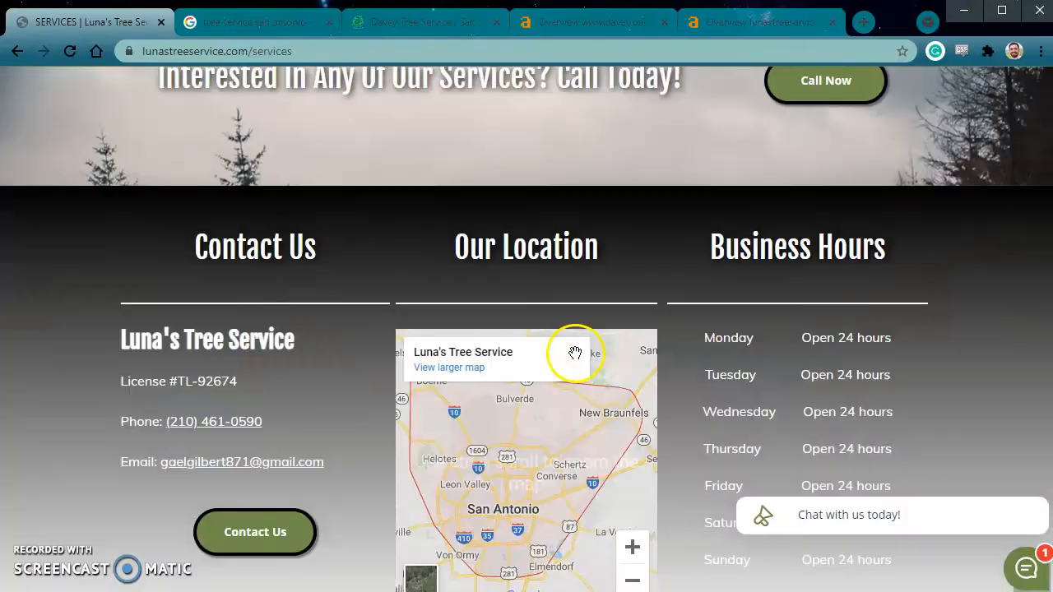
scroll(576, 354, "up", 18)
scroll(581, 396, "up", 15)
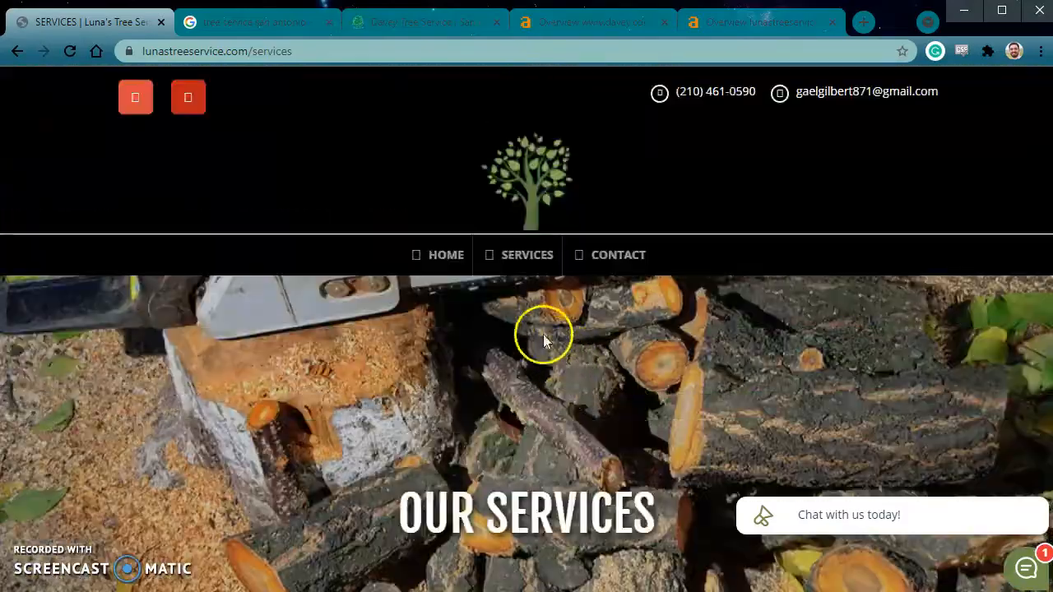
Step: Return to the site's home page and view the "Welcome to Luna's Tree Service" section
left_click(436, 257)
scroll(576, 362, "down", 10)
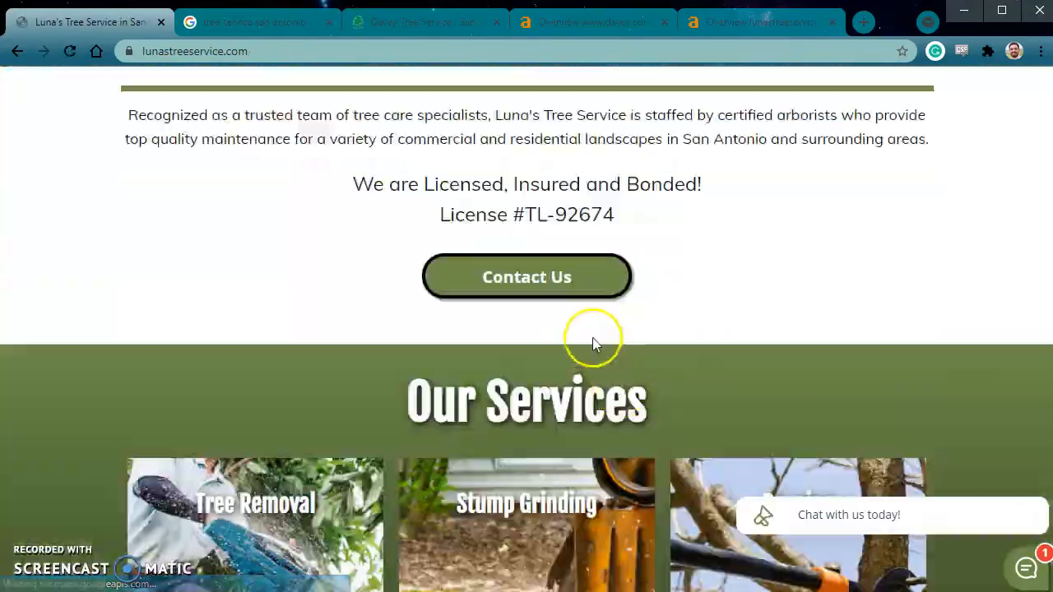
scroll(591, 337, "up", 2)
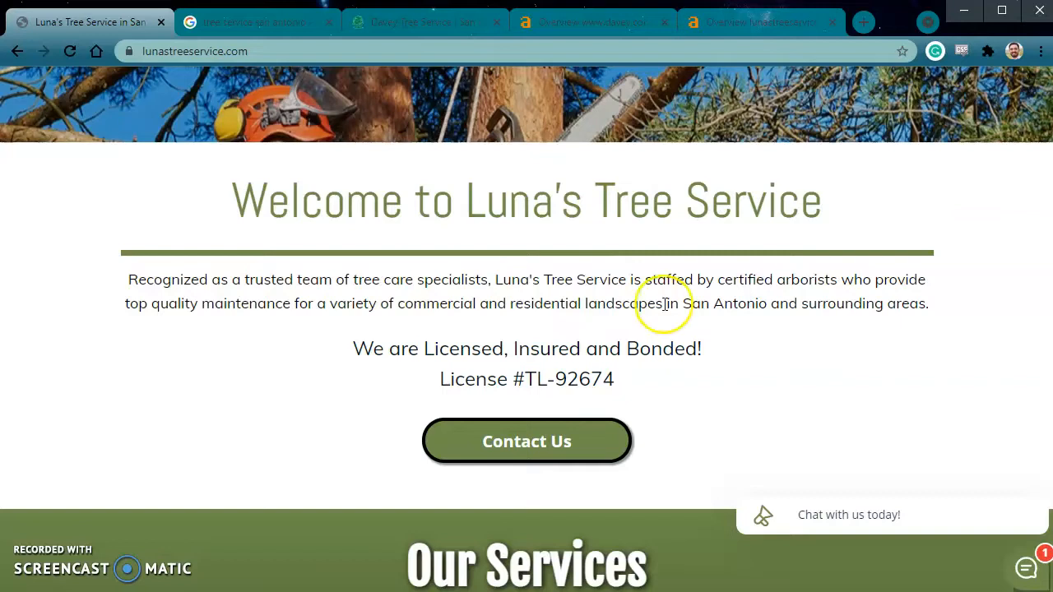
Step: Switch to the Google results for "tree service san antonio", highlight the search phrase and examine the sponsored provider cards
left_click(263, 22)
left_click_drag(496, 128, 166, 122)
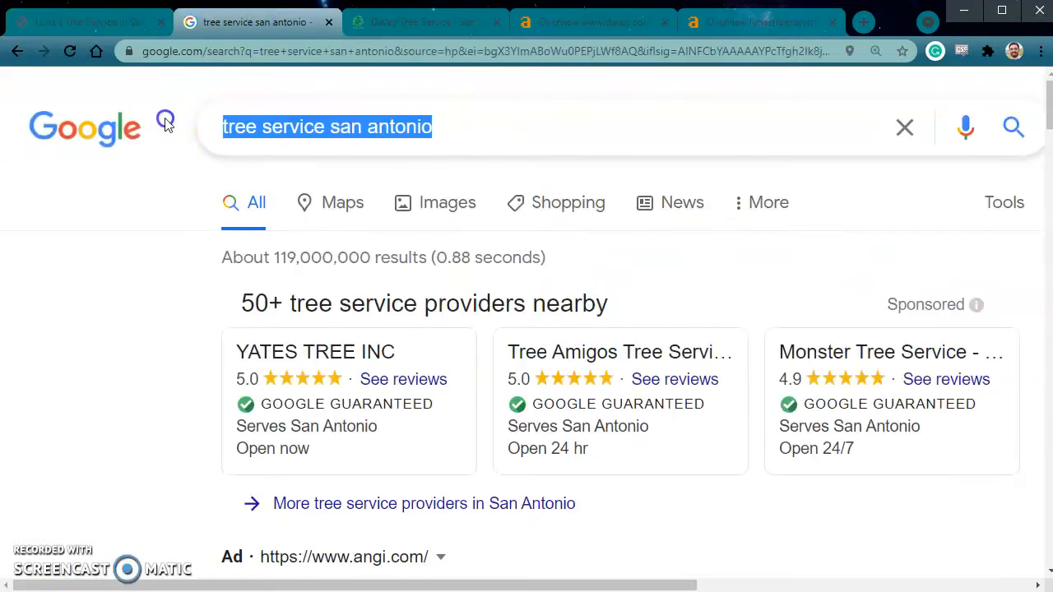
left_click(100, 315)
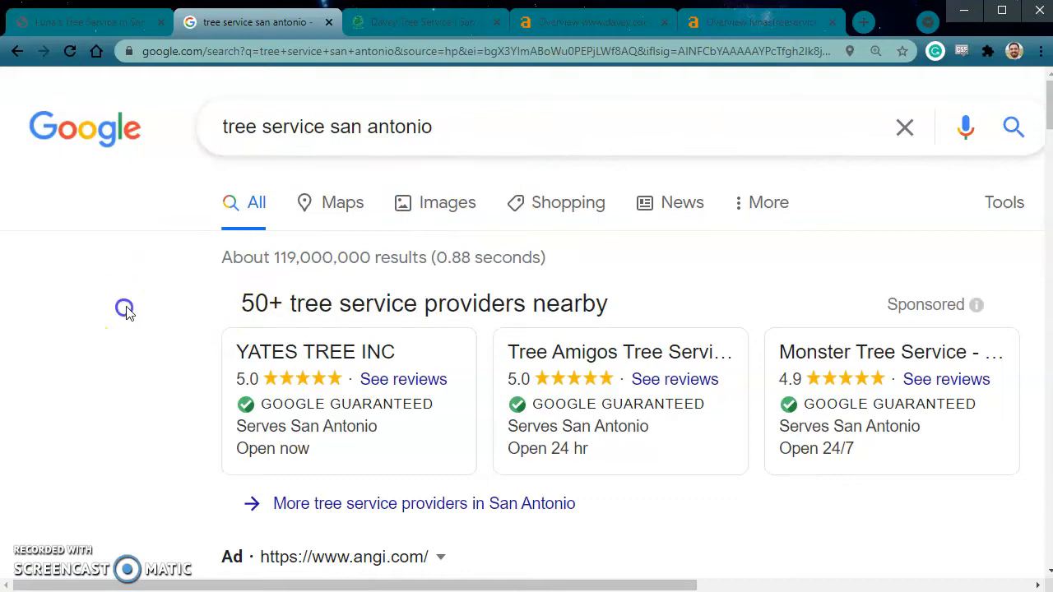
scroll(127, 307, "down", 2)
scroll(232, 239, "up", 1)
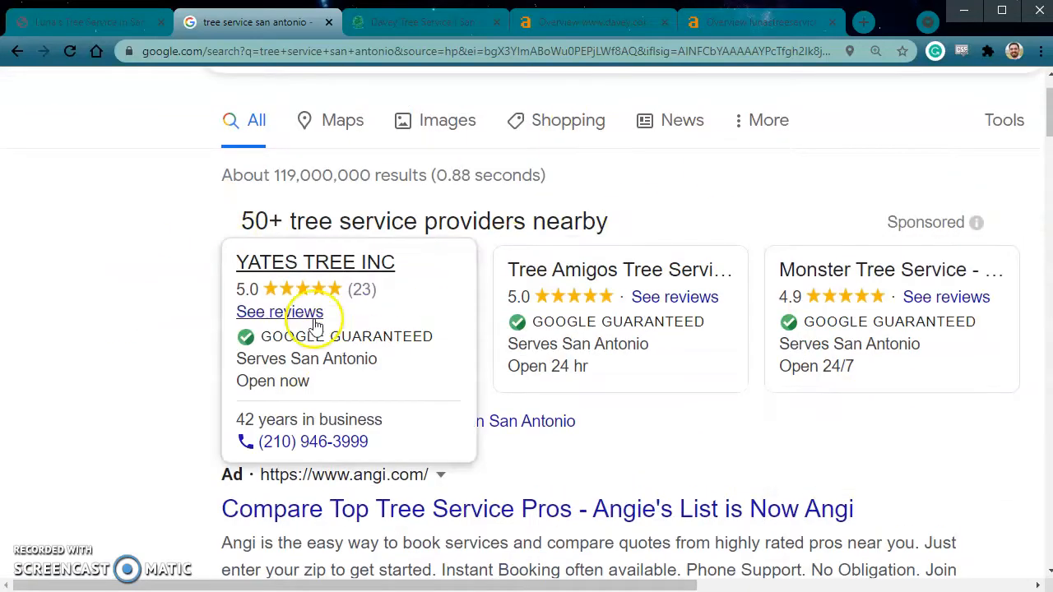
scroll(181, 337, "down", 2)
scroll(329, 297, "up", 2)
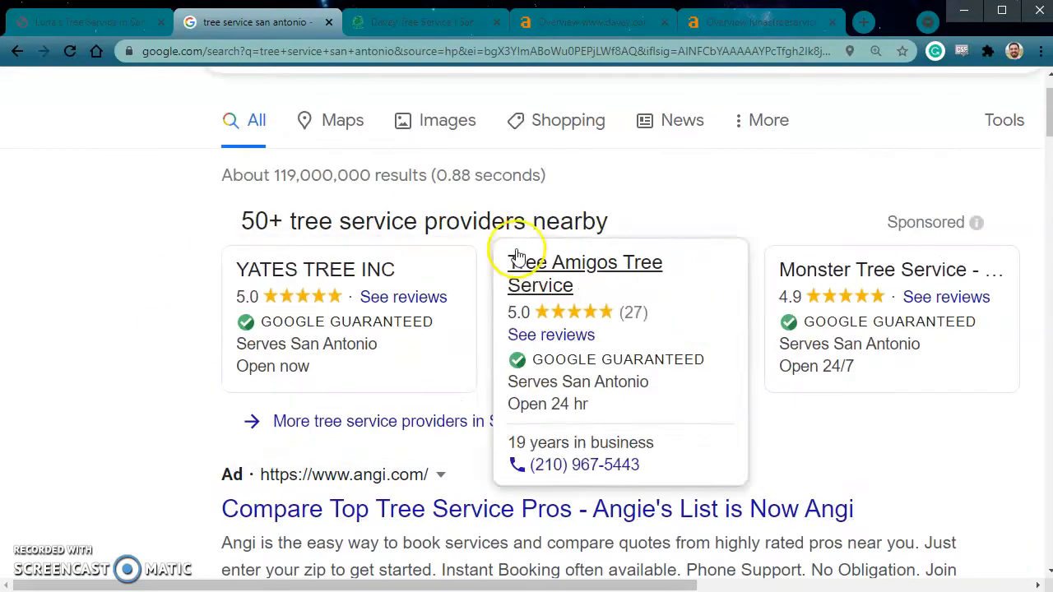
Step: Examine the Angi ad below the sponsored providers and continue to the local map results
scroll(203, 372, "down", 1)
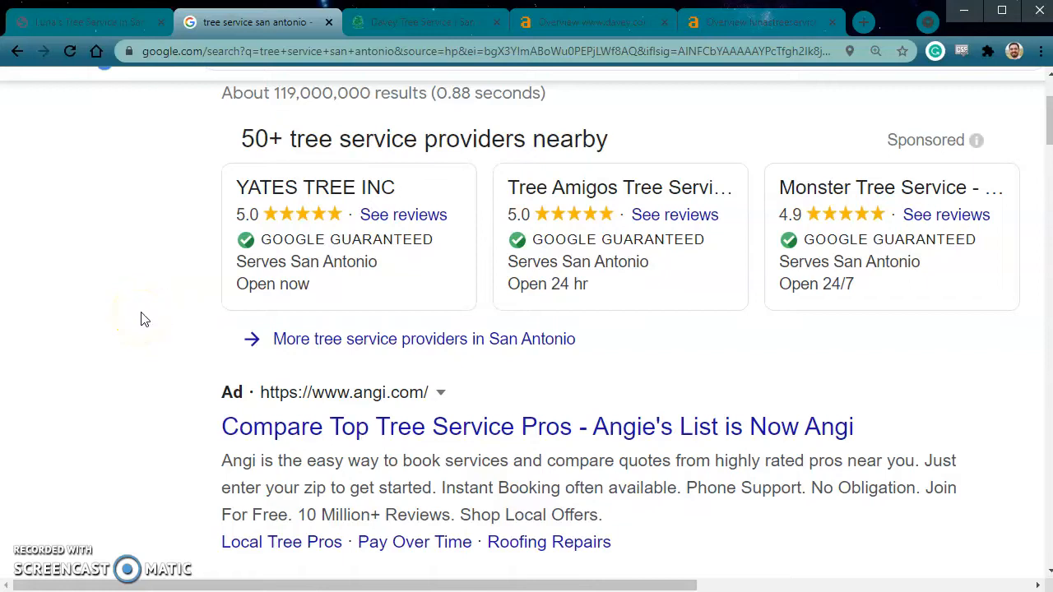
scroll(140, 321, "down", 1)
scroll(140, 321, "up", 1)
scroll(144, 337, "down", 1)
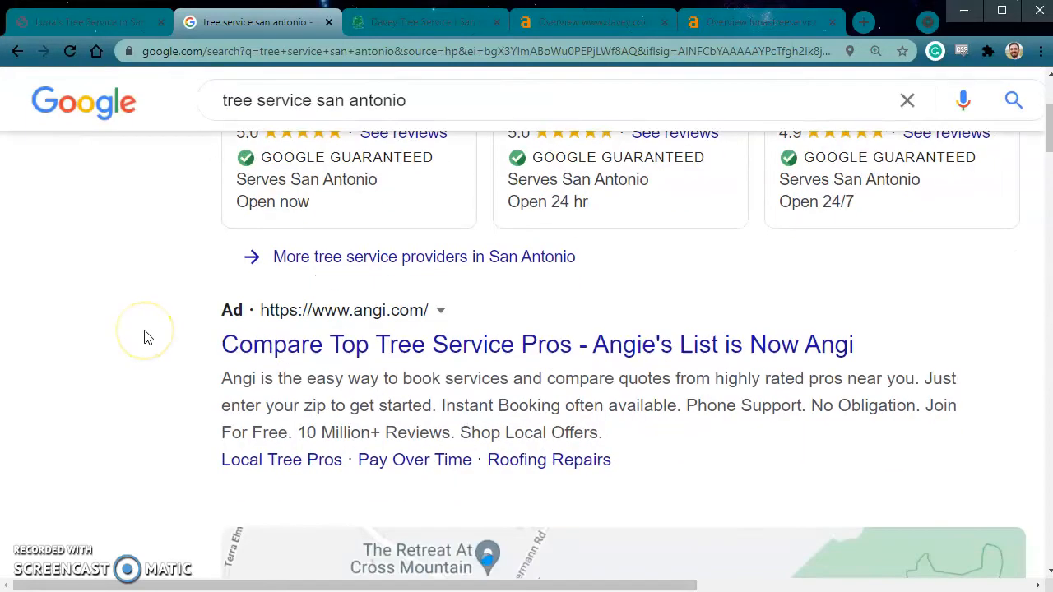
scroll(124, 362, "down", 4)
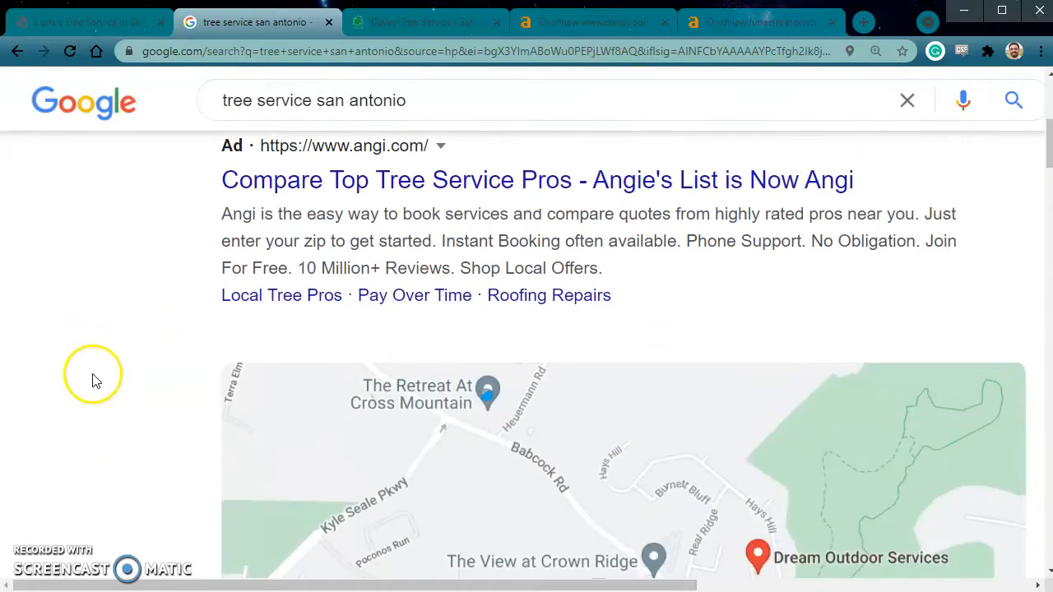
scroll(124, 395, "down", 2)
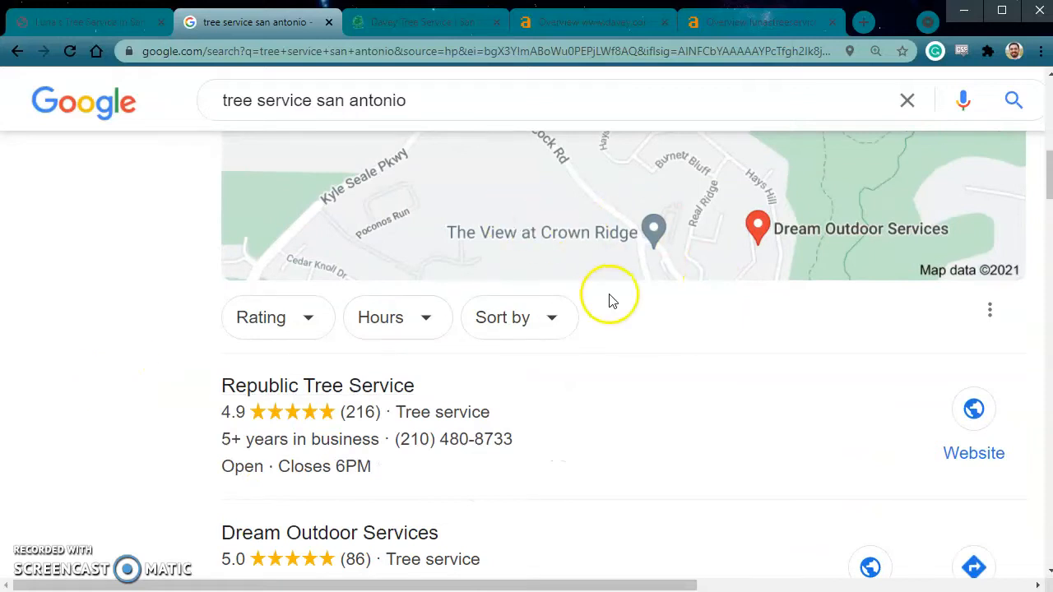
Step: Examine the local map listings, highlighting Republic Tree Service, and return to the main results after opening the expanded local results
scroll(761, 261, "down", 3)
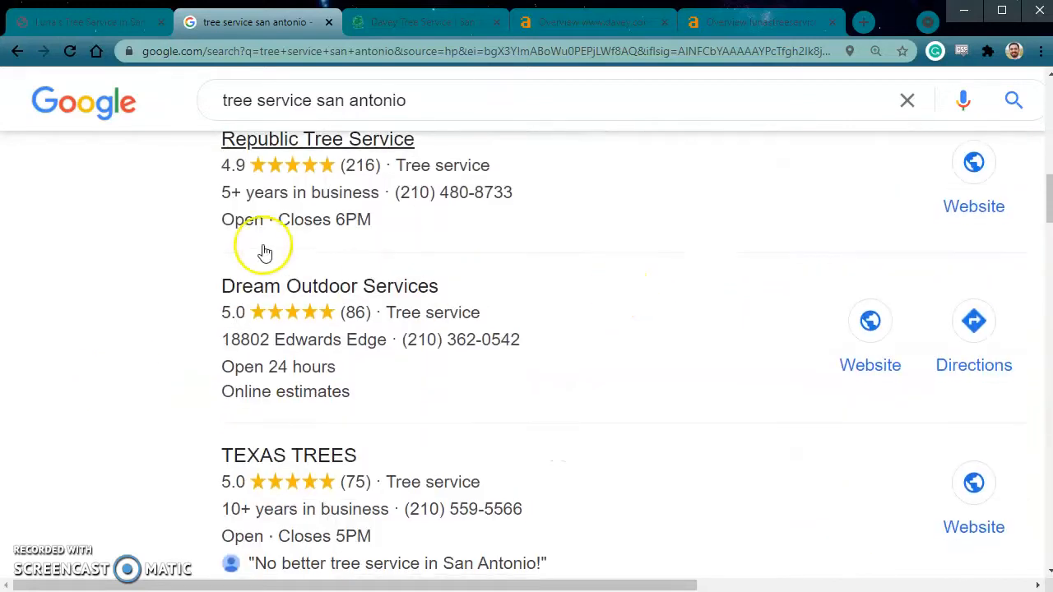
scroll(238, 243, "up", 1)
left_click_drag(185, 227, 576, 355)
scroll(576, 357, "down", 2)
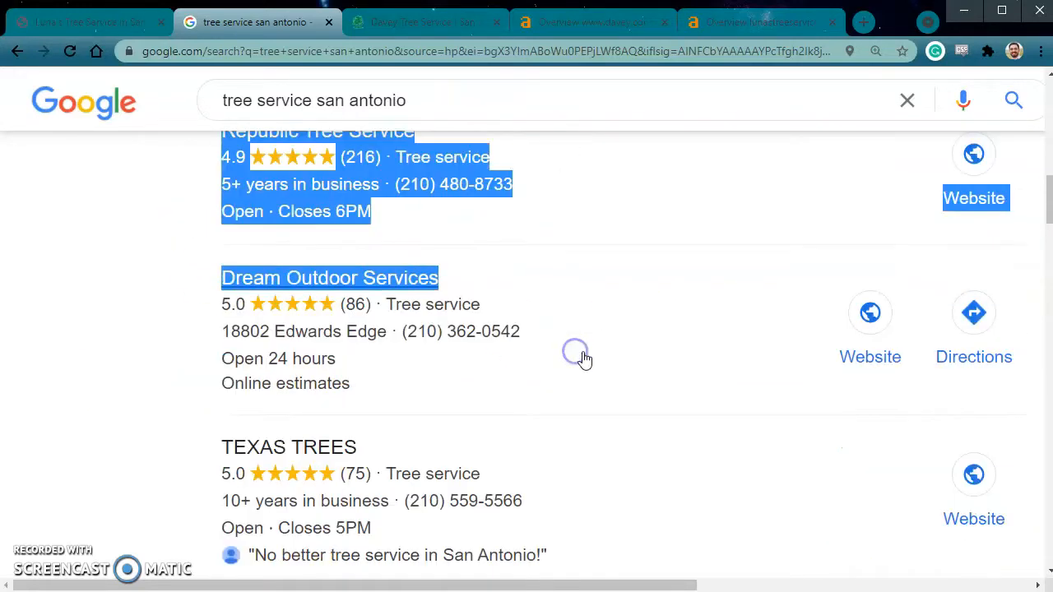
scroll(506, 428, "up", 1)
scroll(576, 395, "up", 1)
left_click(675, 364)
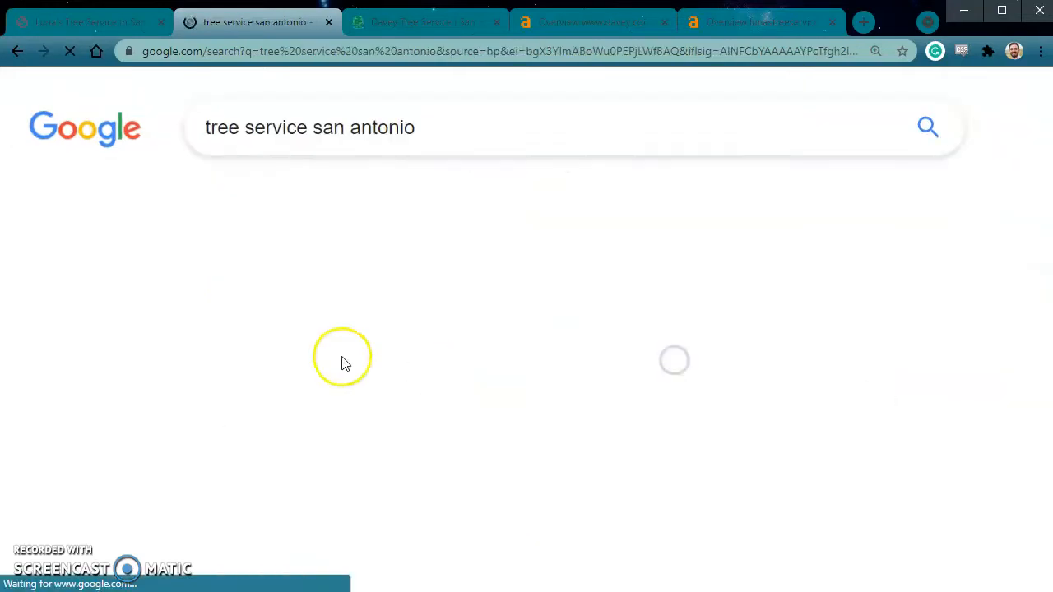
left_click(17, 51)
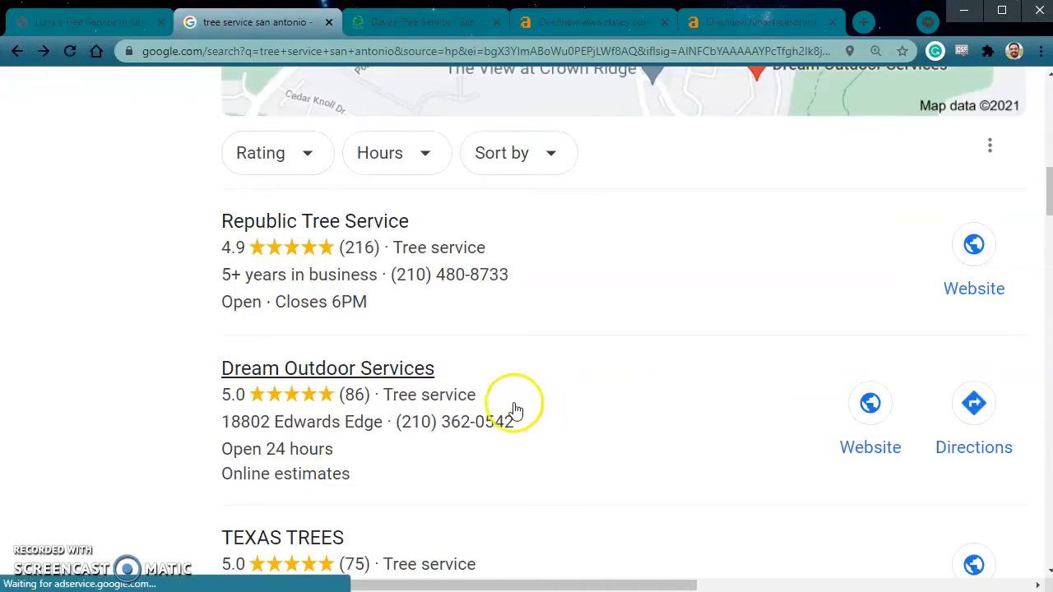
Step: Highlight the Dream Outdoor Services listing in the map results to examine its details, then clear the highlight
scroll(535, 417, "up", 2)
scroll(676, 431, "down", 4)
scroll(659, 415, "up", 2)
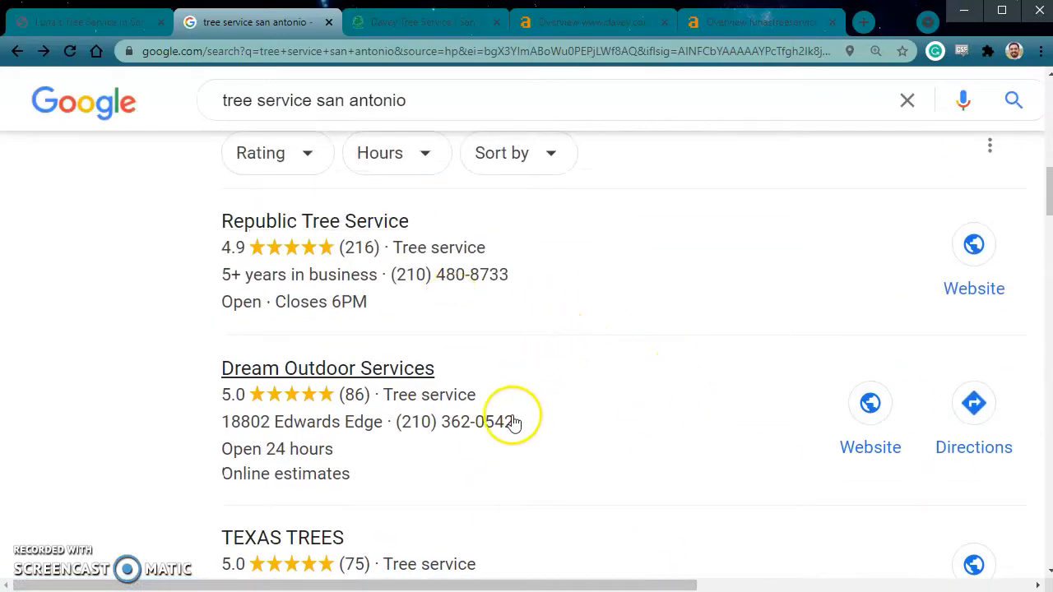
scroll(502, 417, "down", 1)
left_click_drag(420, 396, 171, 298)
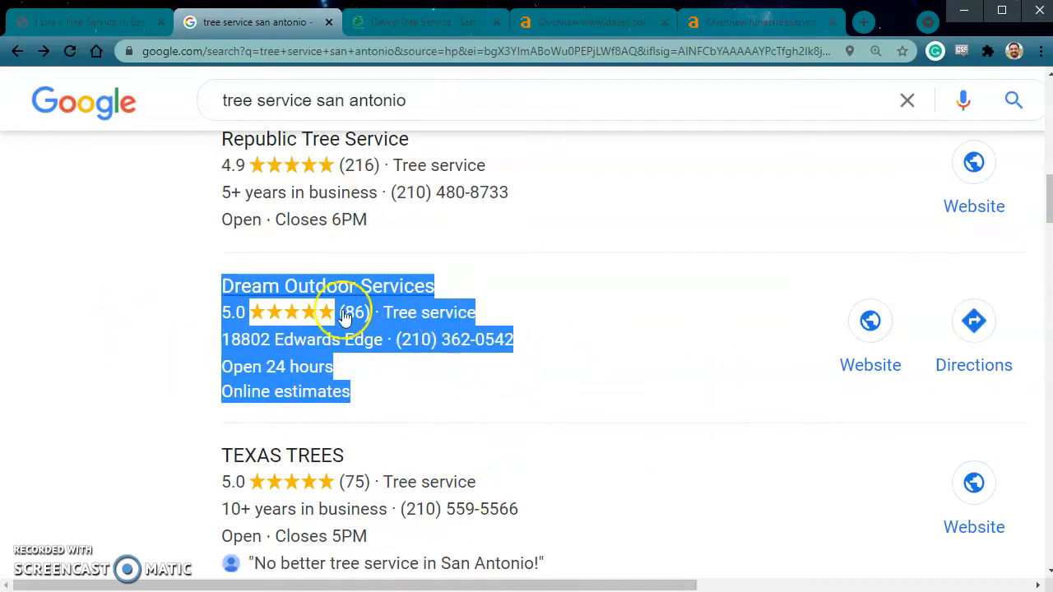
left_click(110, 340)
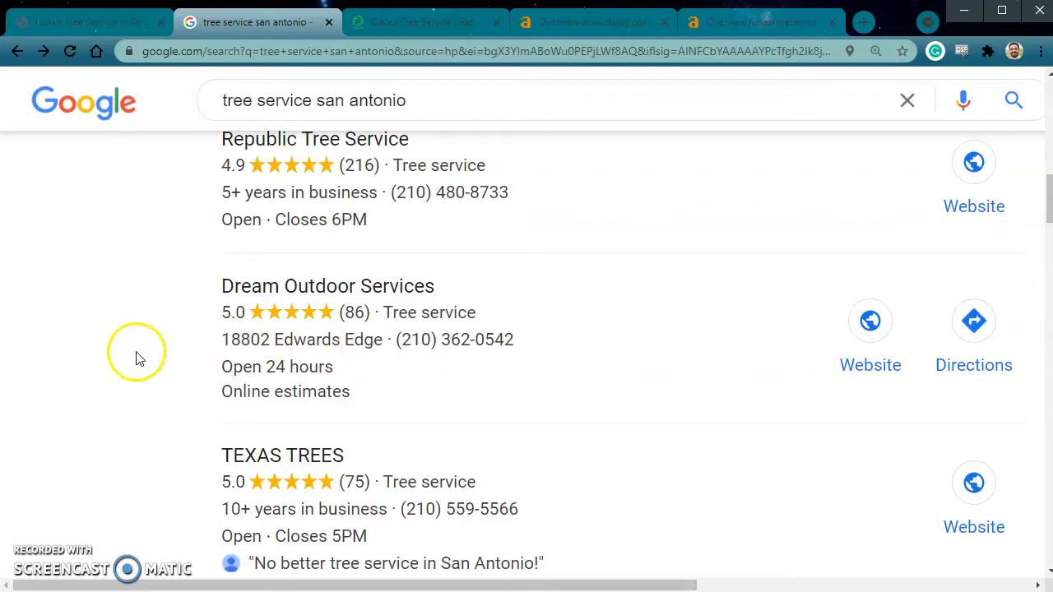
Step: Examine the organic results below the map listings, starting with Davey Tree Service and sanantoniotreesurgeons.com
scroll(158, 383, "down", 2)
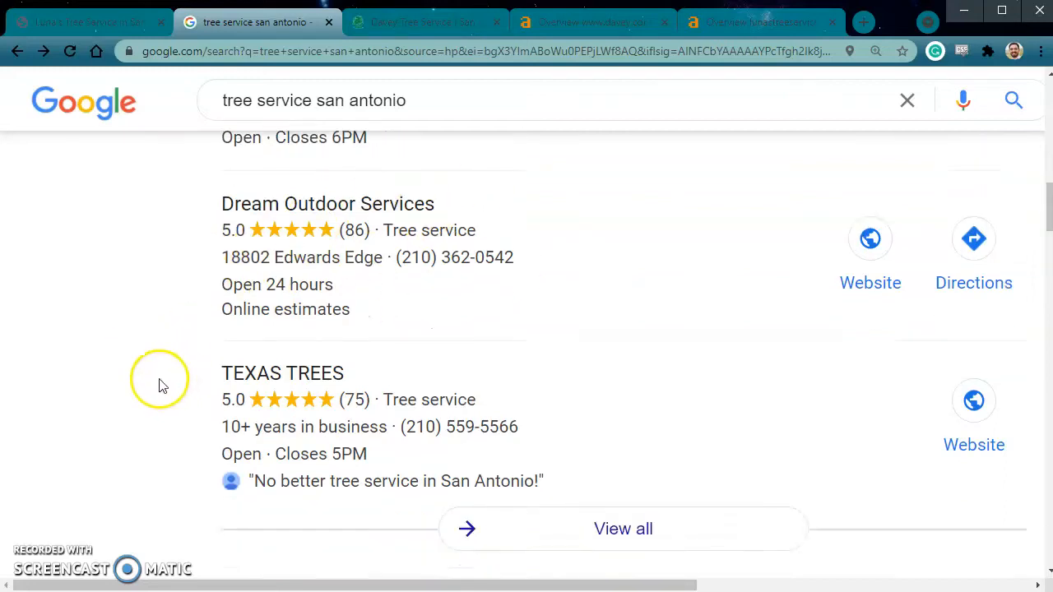
scroll(188, 390, "down", 9)
scroll(177, 313, "up", 1)
left_click_drag(170, 227, 756, 510)
left_click(756, 510)
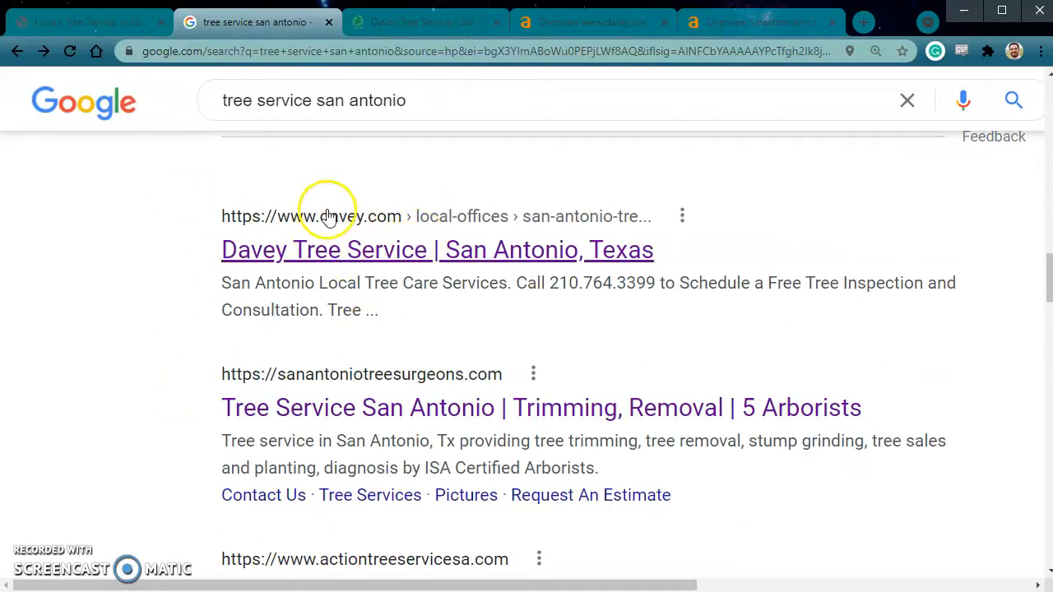
scroll(303, 337, "up", 1)
scroll(271, 320, "up", 3)
scroll(394, 338, "down", 4)
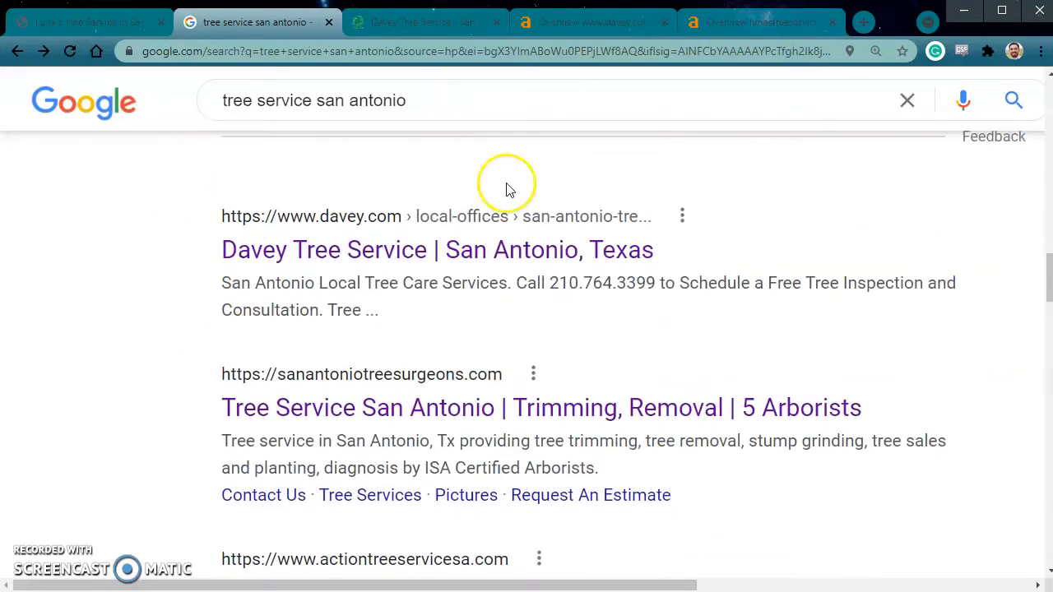
Step: Highlight the Davey Tree Service organic result to examine its title and description, and clear the highlight
scroll(494, 350, "up", 3)
scroll(466, 348, "down", 3)
left_click_drag(443, 292, 218, 237)
left_click(146, 278)
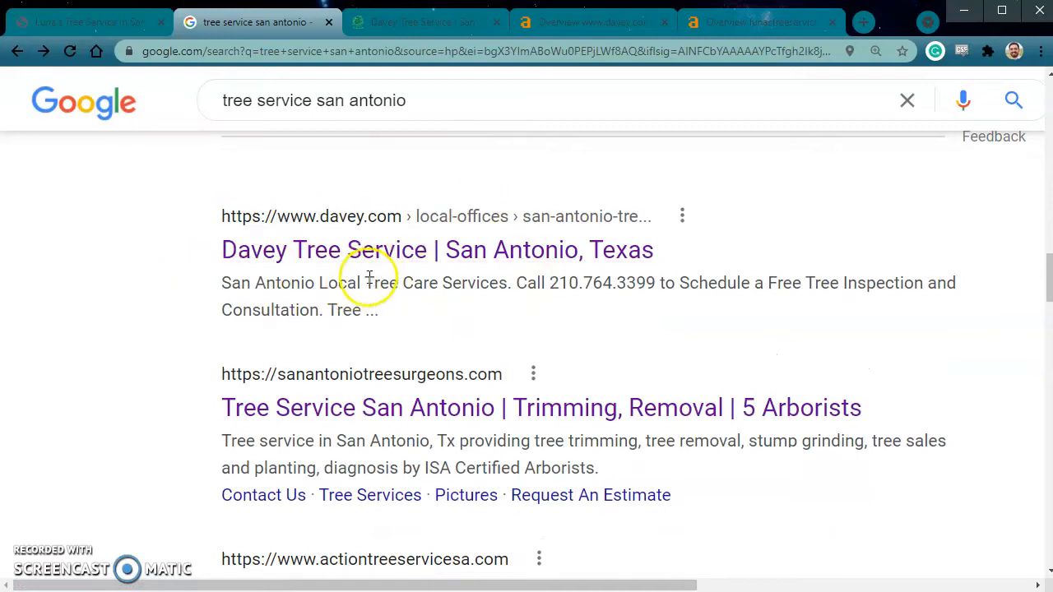
scroll(441, 328, "up", 1)
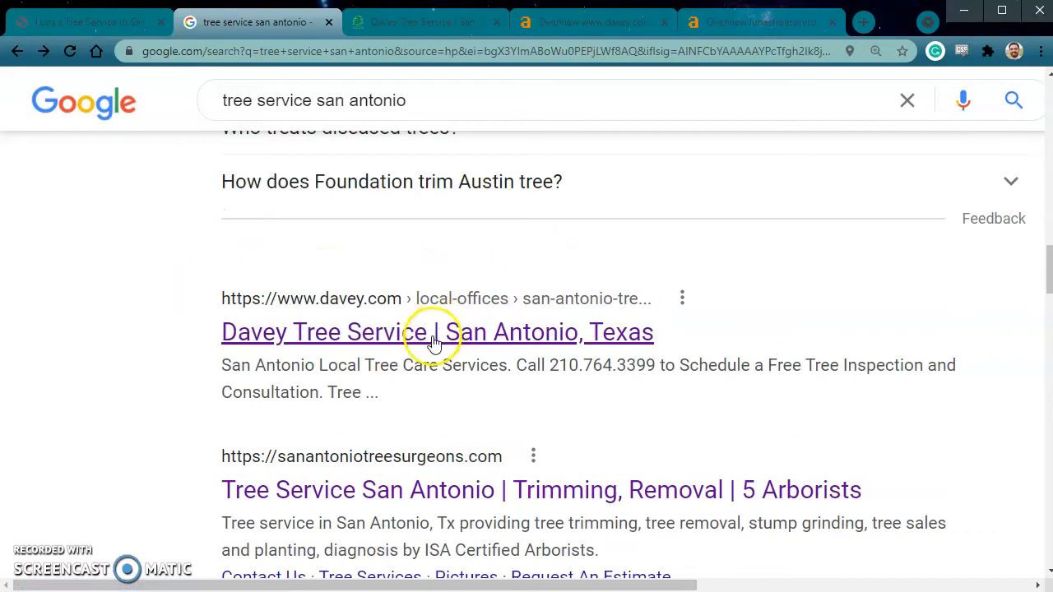
Step: Open the Davey San Antonio tree service page and examine its content from the introduction to the industry partners section
left_click(414, 31)
scroll(558, 415, "down", 15)
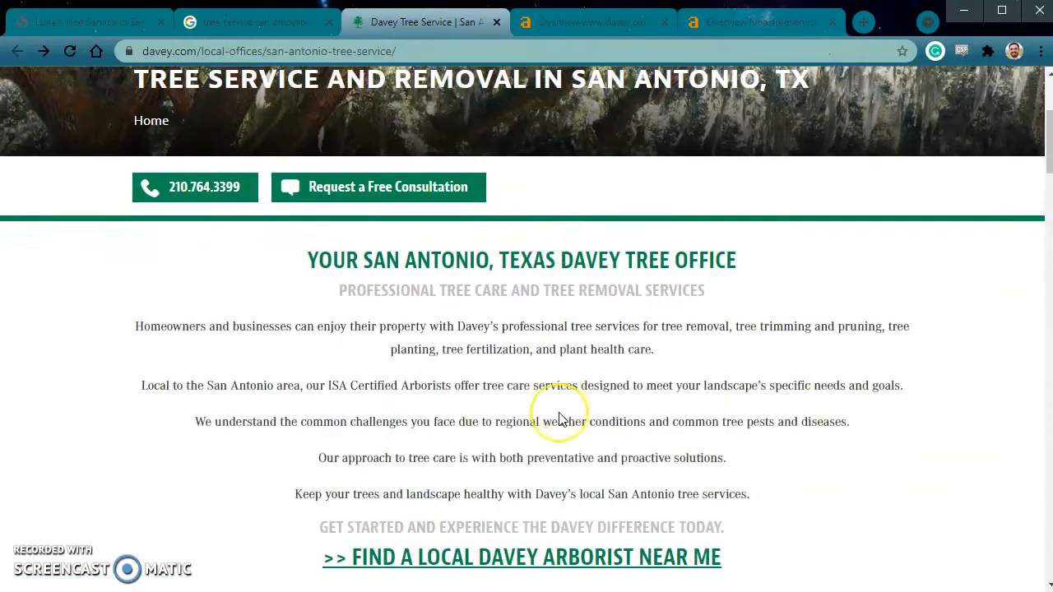
scroll(536, 400, "down", 13)
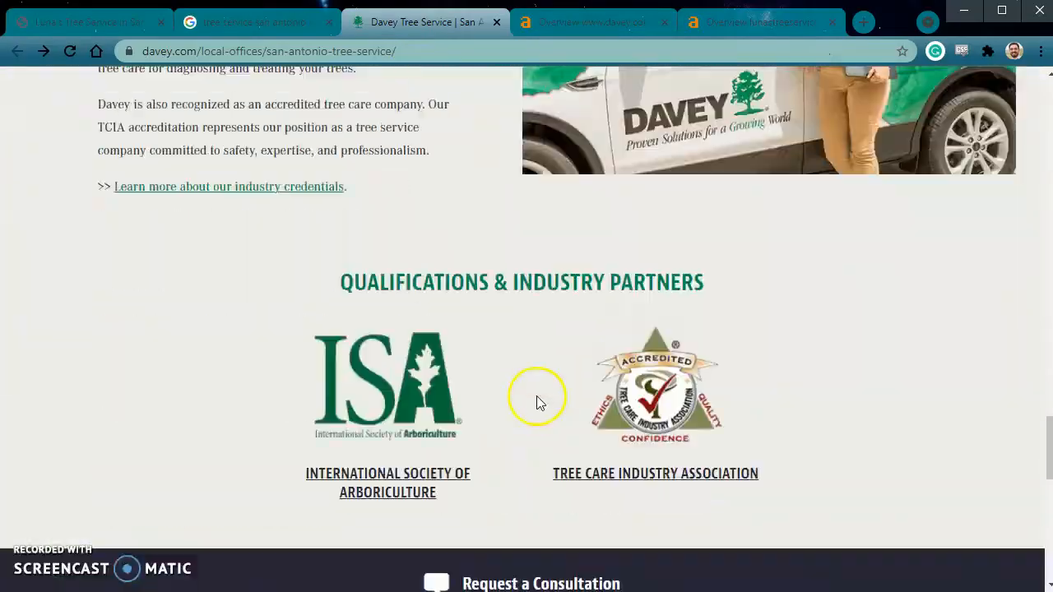
scroll(536, 398, "up", 12)
scroll(535, 423, "up", 12)
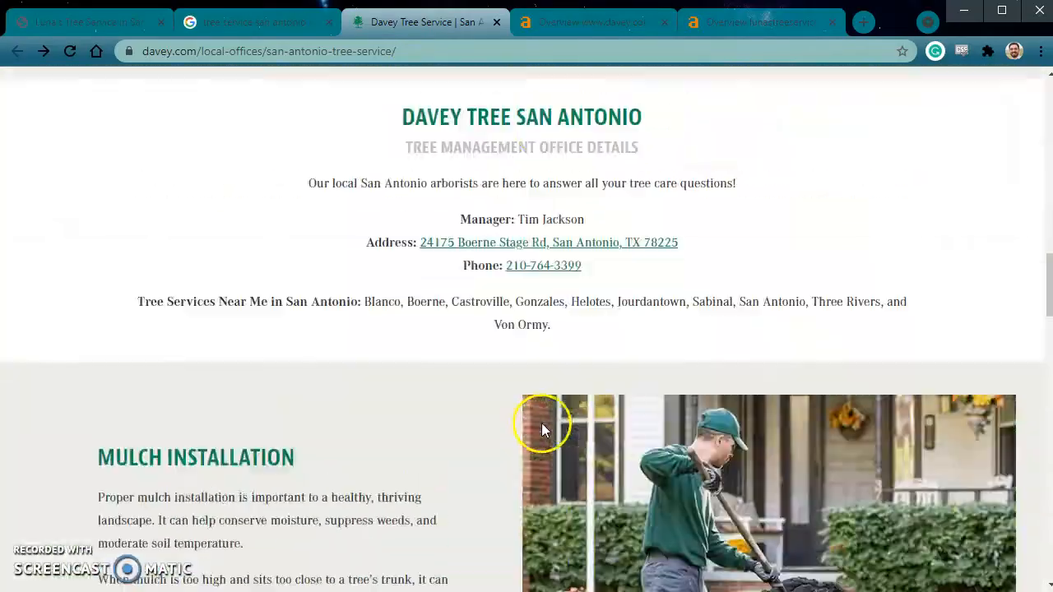
scroll(525, 393, "down", 13)
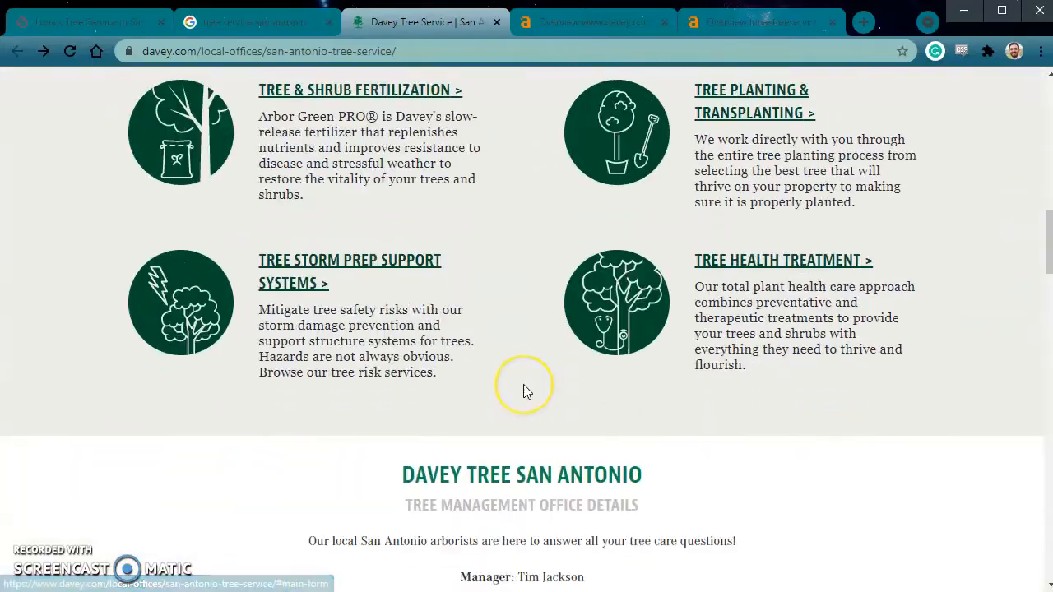
scroll(523, 400, "down", 6)
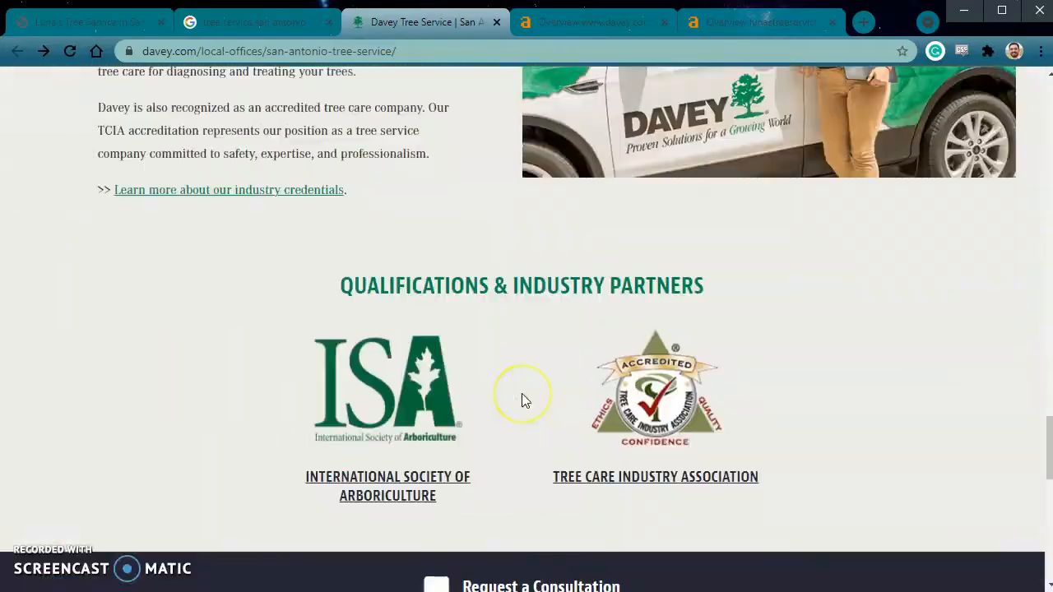
scroll(521, 393, "up", 10)
scroll(524, 407, "up", 15)
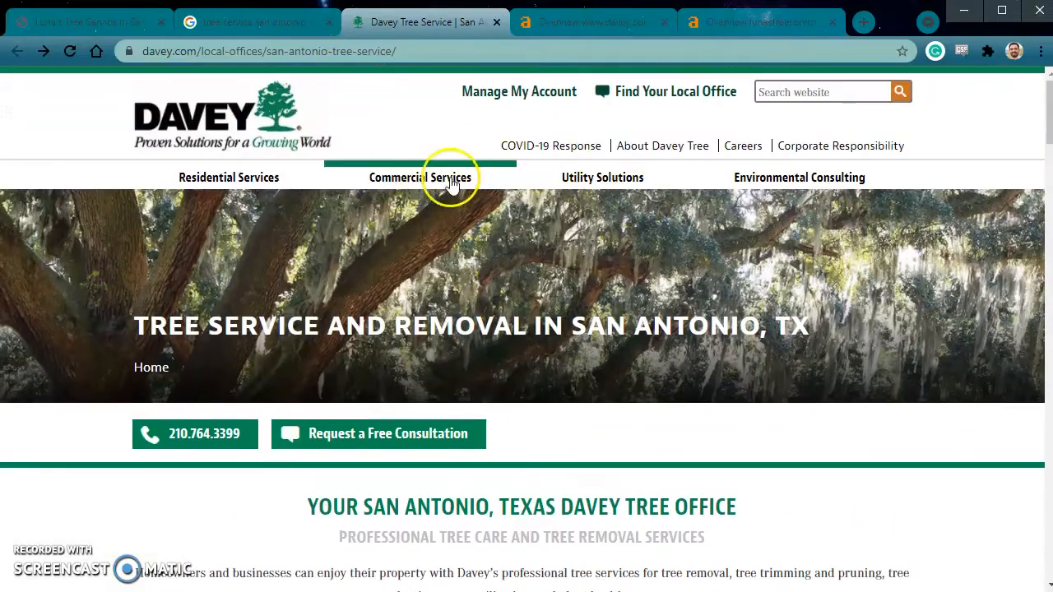
Step: Review Davey's residential services and tree removal pages, and return to the service list on the San Antonio office page
scroll(561, 347, "down", 15)
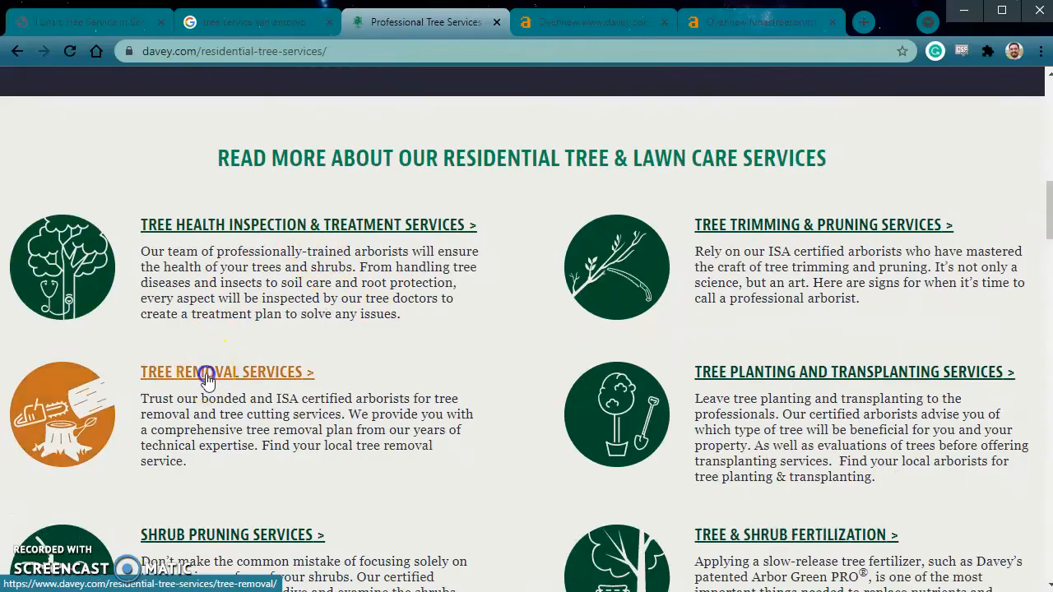
scroll(541, 419, "down", 15)
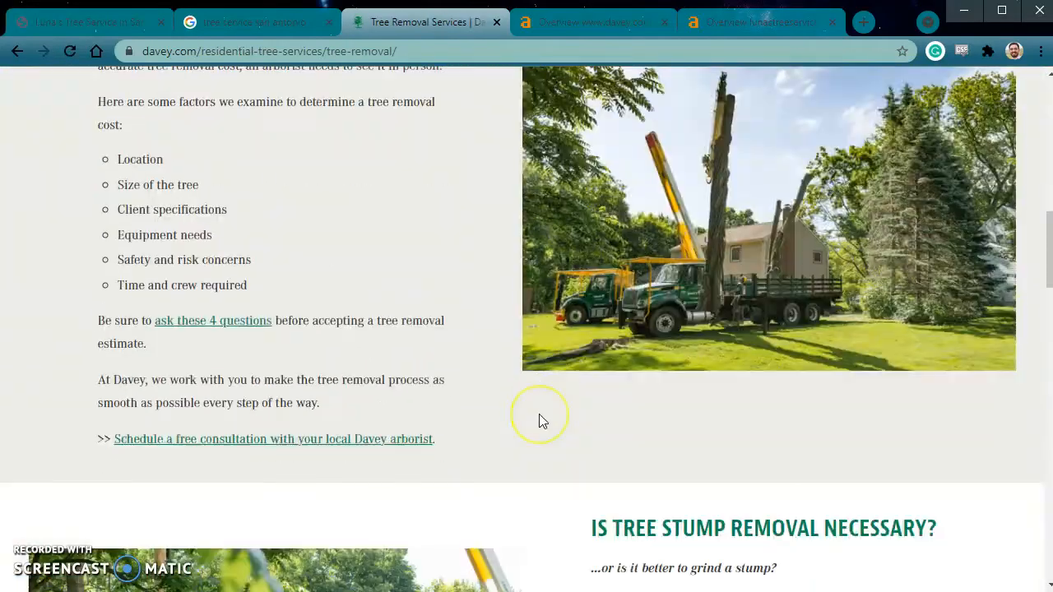
scroll(539, 428, "down", 3)
scroll(535, 447, "up", 20)
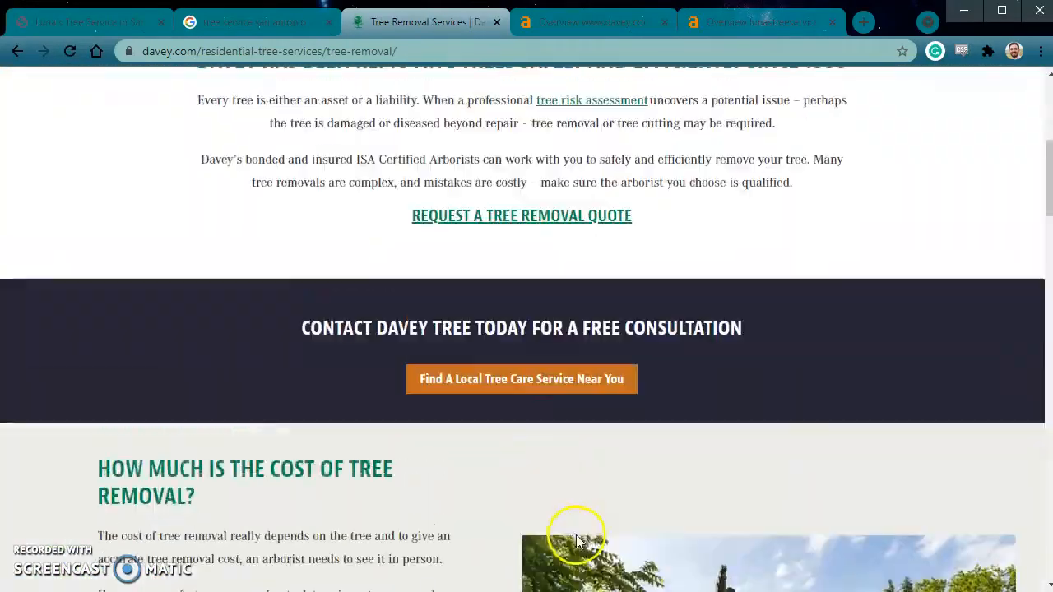
left_click(14, 52)
left_click(14, 55)
scroll(494, 411, "down", 9)
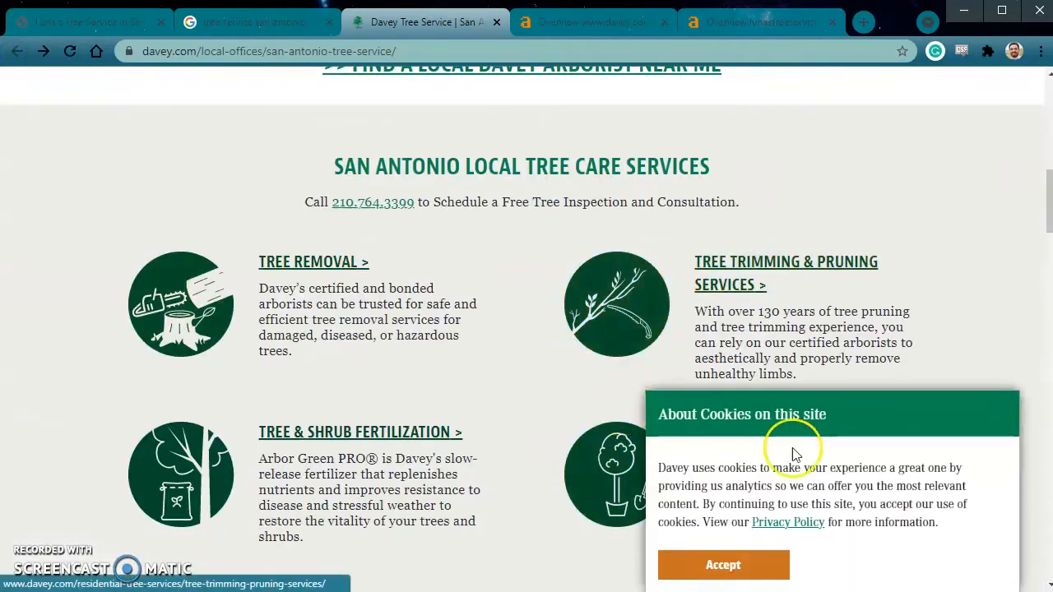
Step: Switch to the Ahrefs overview of the Davey San Antonio page and highlight its UR and DR scores
left_click(588, 22)
left_click(709, 243)
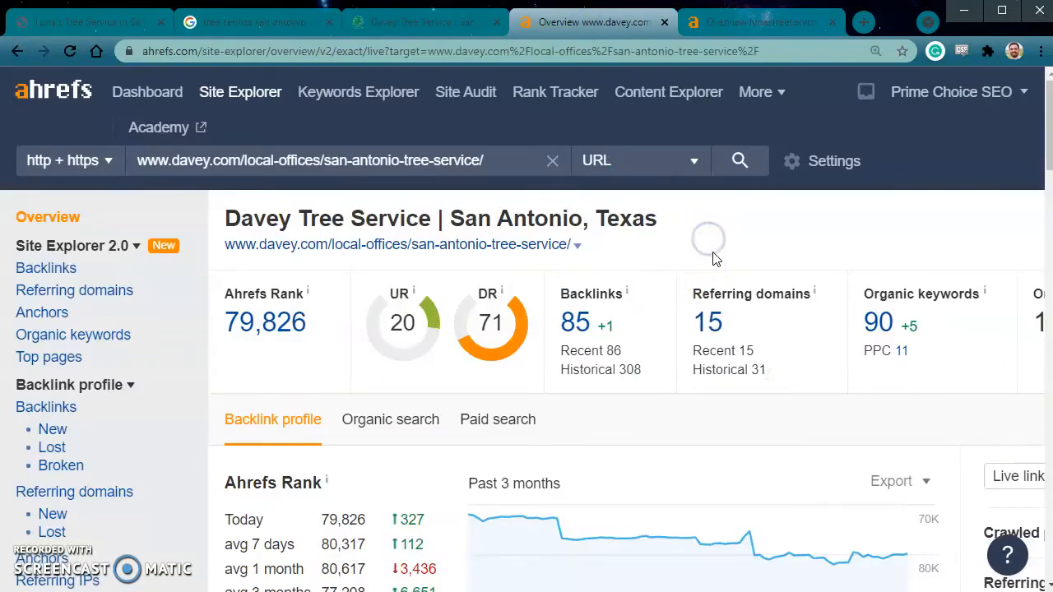
left_click(537, 386)
left_click_drag(376, 294, 423, 329)
left_click(439, 373)
left_click_drag(449, 273, 507, 343)
left_click_drag(395, 300, 424, 328)
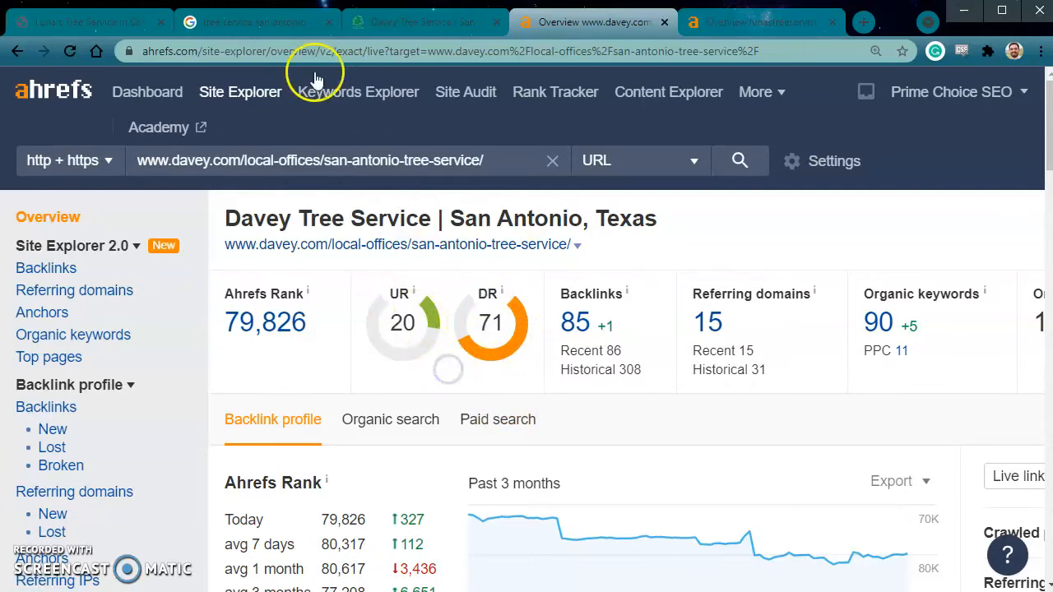
Step: Highlight the query "tree service san antonio" in the Google results and return to the Ahrefs overview for Davey
left_click(272, 31)
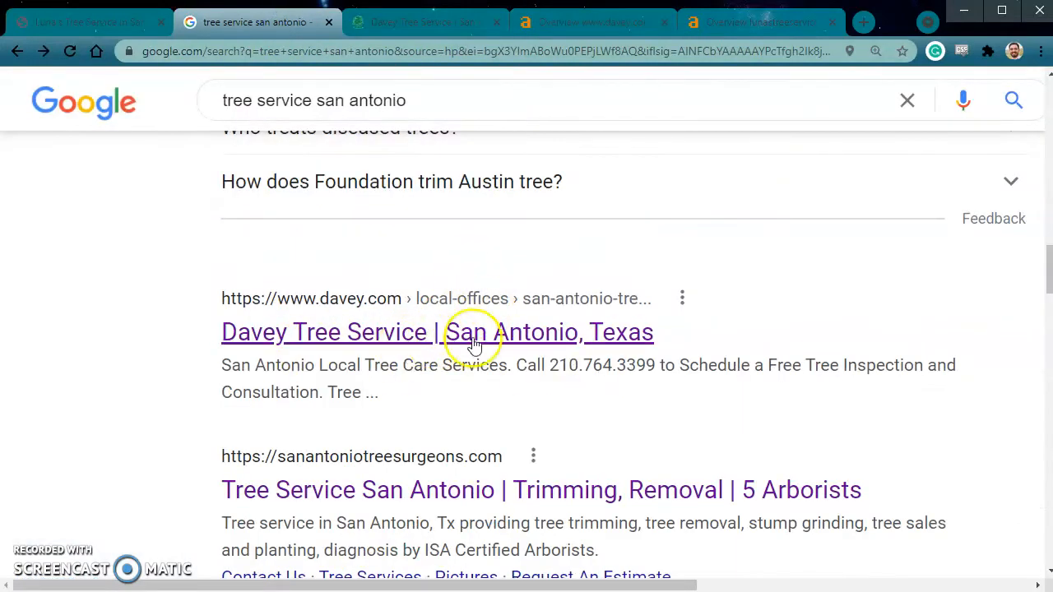
left_click_drag(405, 100, 222, 100)
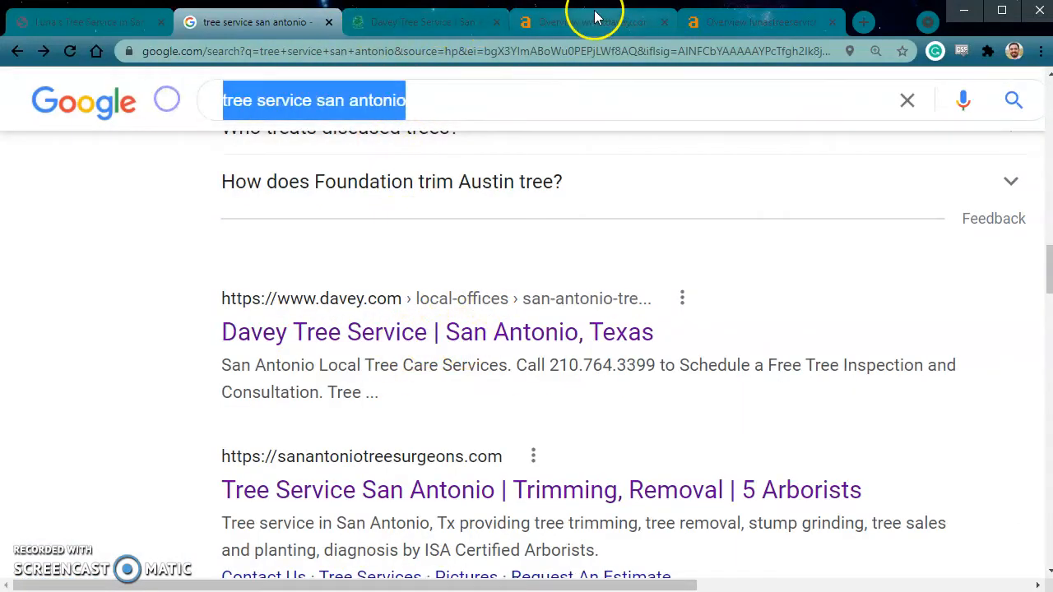
left_click(598, 18)
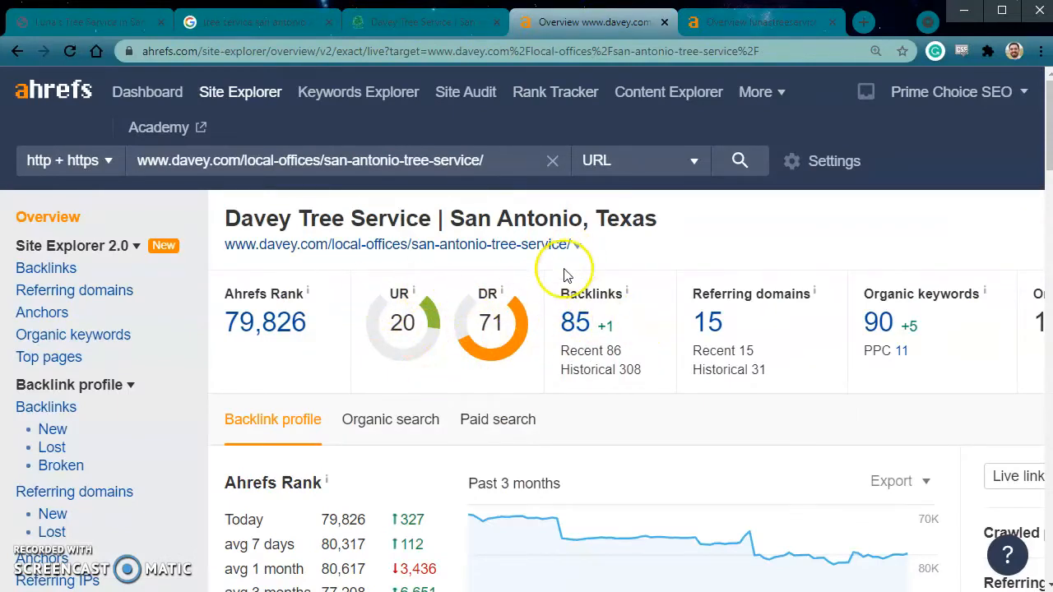
Step: Highlight the backlinks metric in the Davey page overview to examine it, and clear the highlight
left_click_drag(573, 295, 659, 332)
left_click(658, 332)
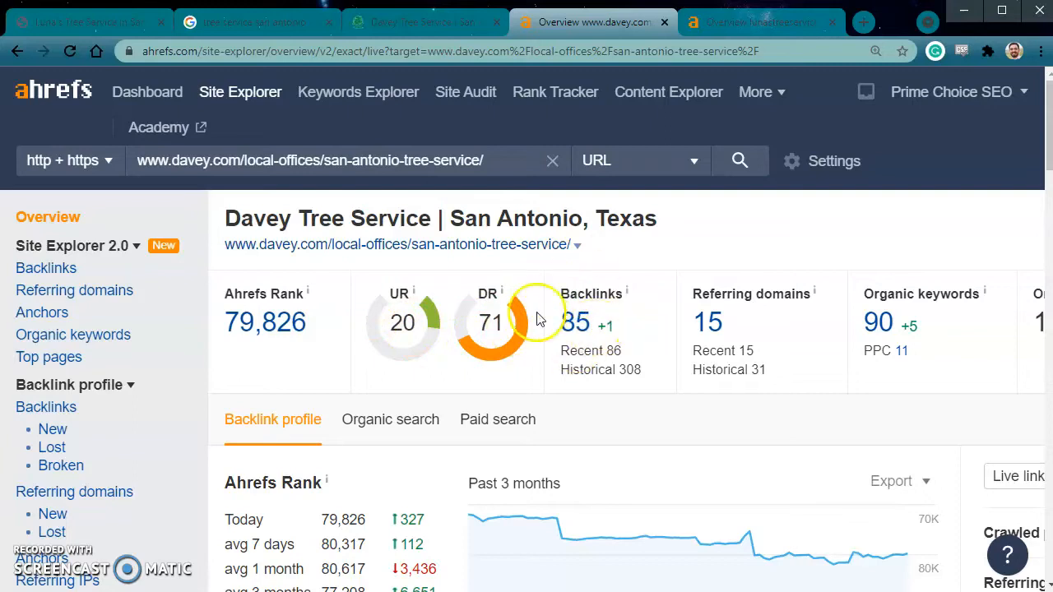
mouse_move(607, 330)
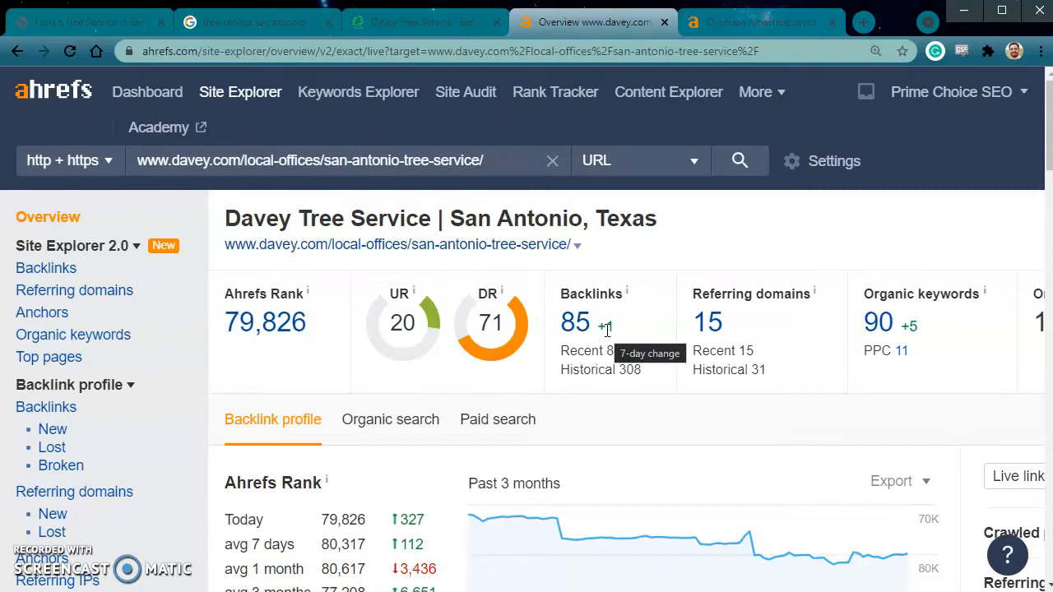
left_click_drag(563, 294, 607, 311)
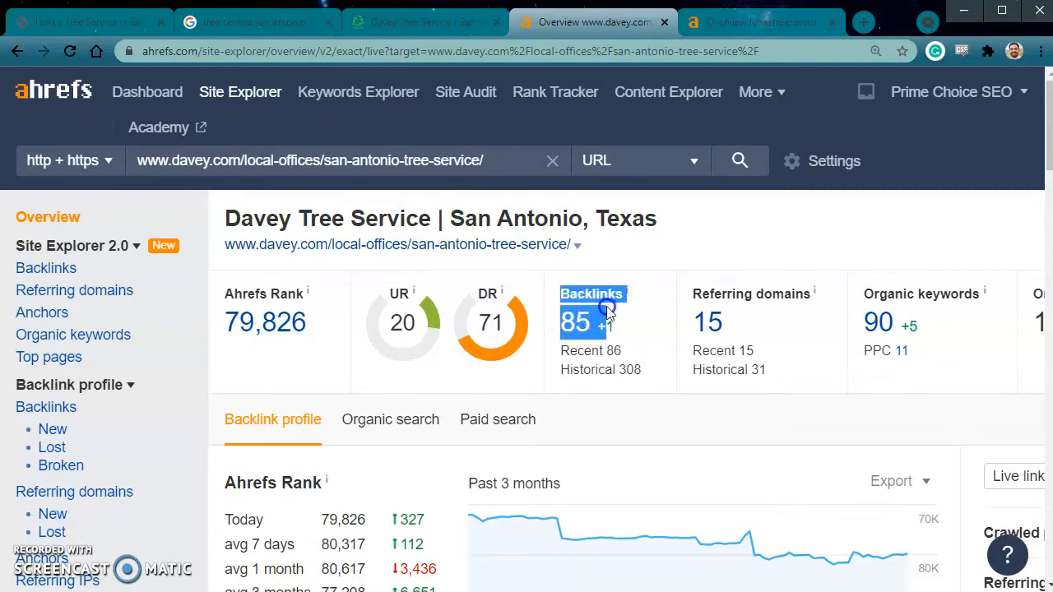
left_click(676, 345)
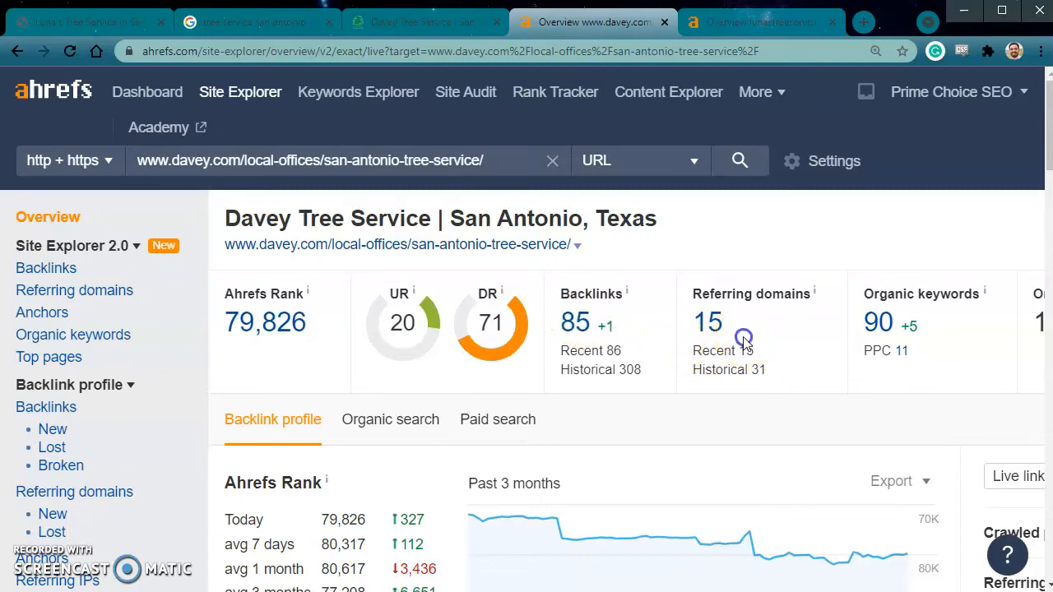
Step: Compare the Davey page's referring domains with its backlinks, and highlight the UR and DR scores again
left_click_drag(743, 336, 704, 288)
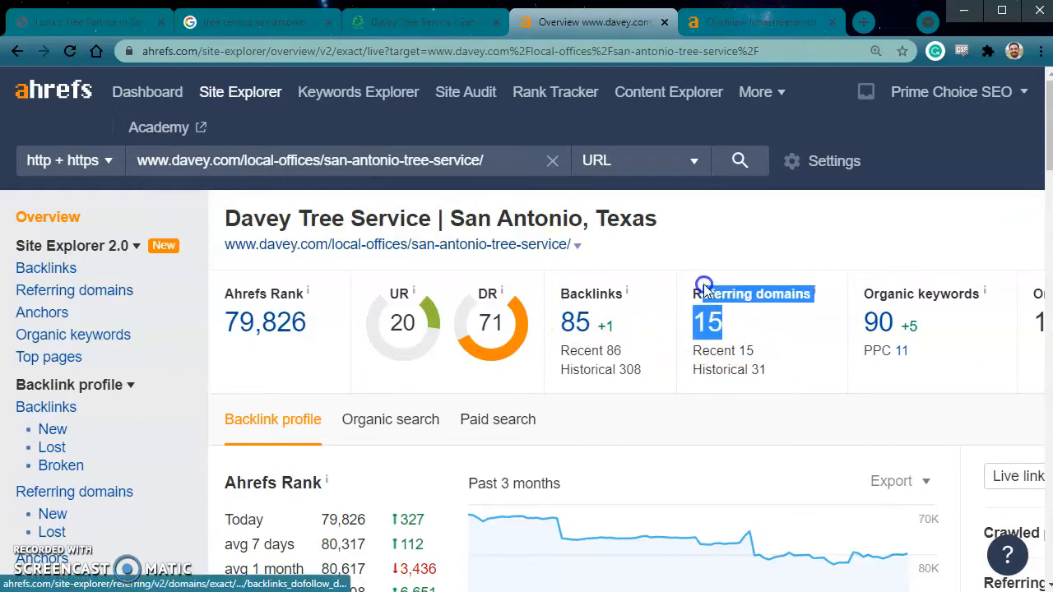
left_click(632, 330)
left_click_drag(632, 329, 573, 292)
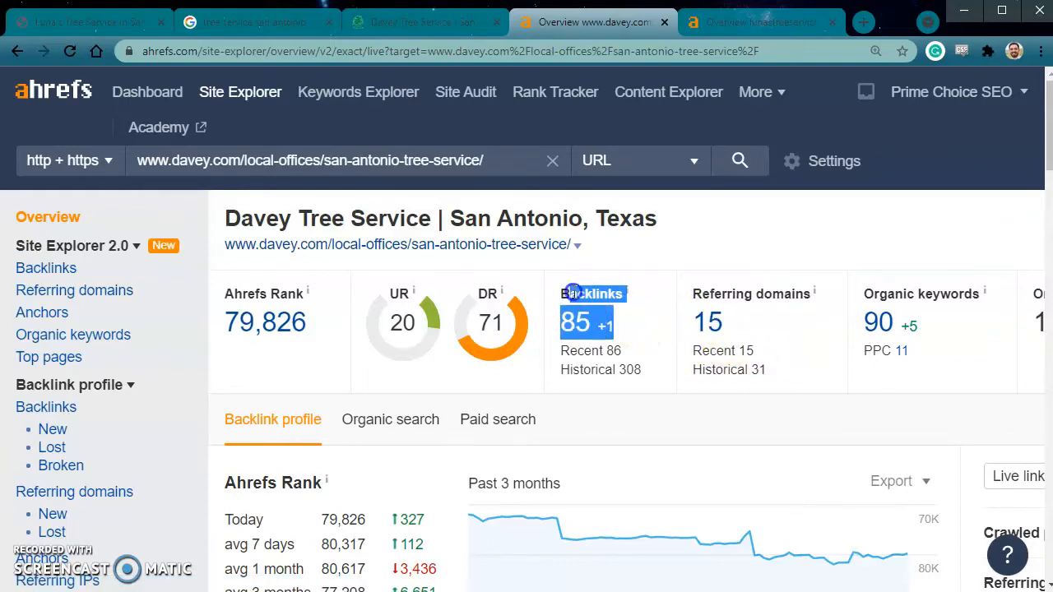
left_click(741, 239)
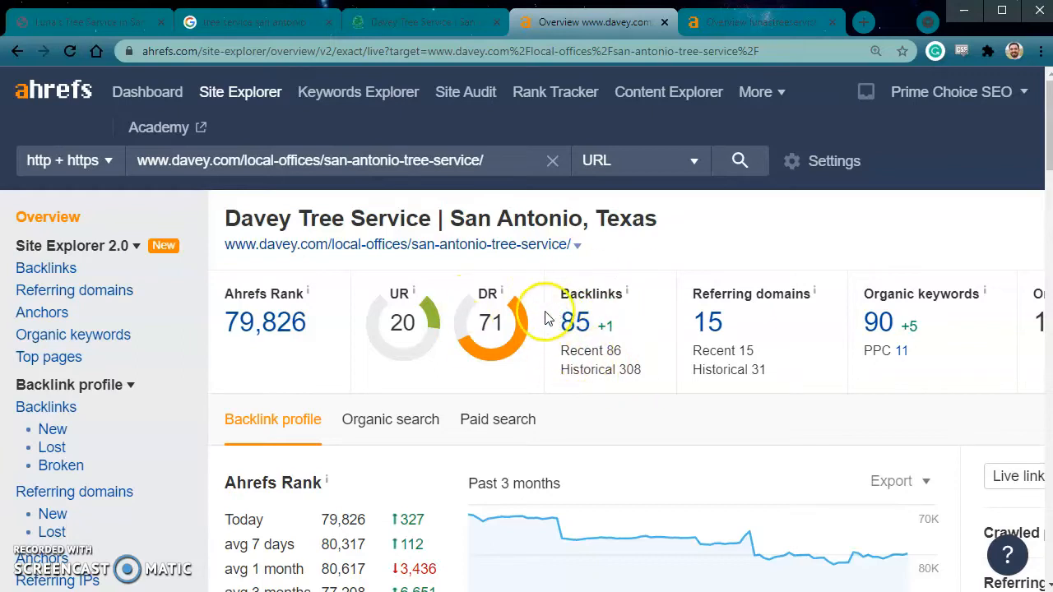
left_click_drag(387, 293, 527, 317)
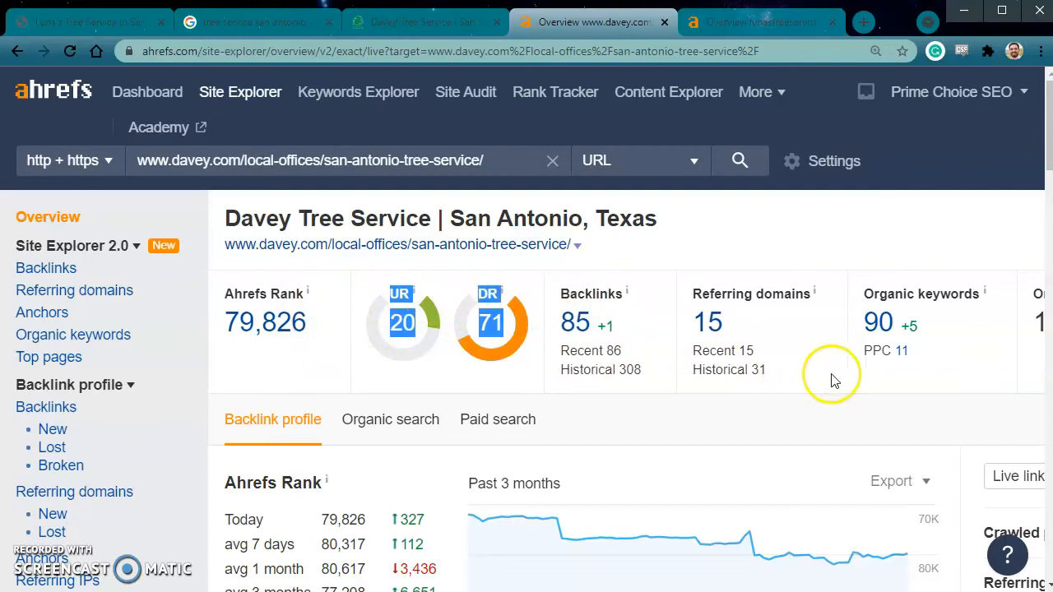
left_click(827, 403)
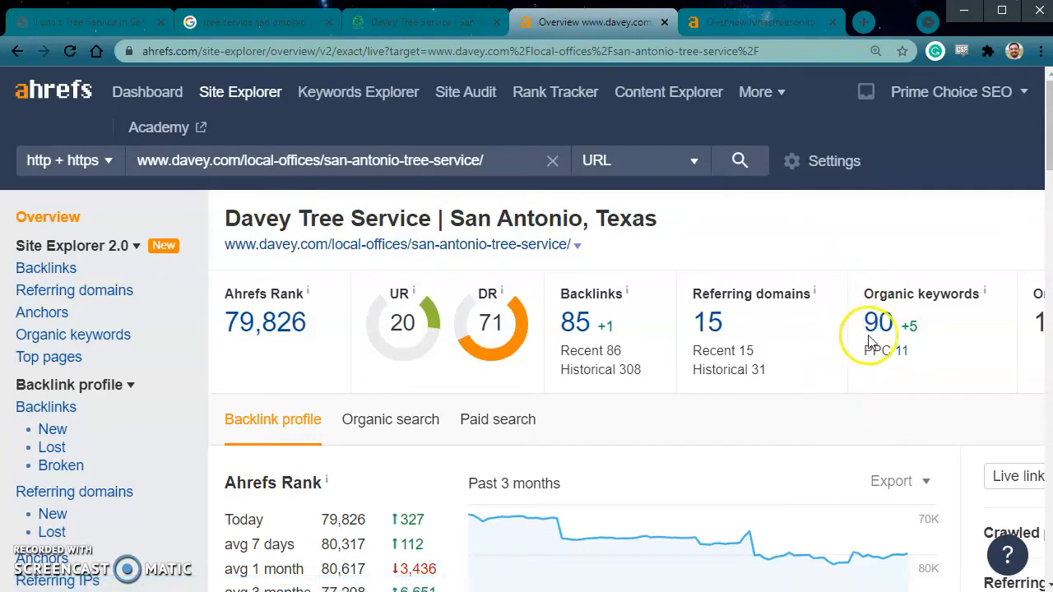
Step: Bring the organic traffic metric into view and highlight it to examine the Davey page's traffic
scroll(807, 398, "right", 3)
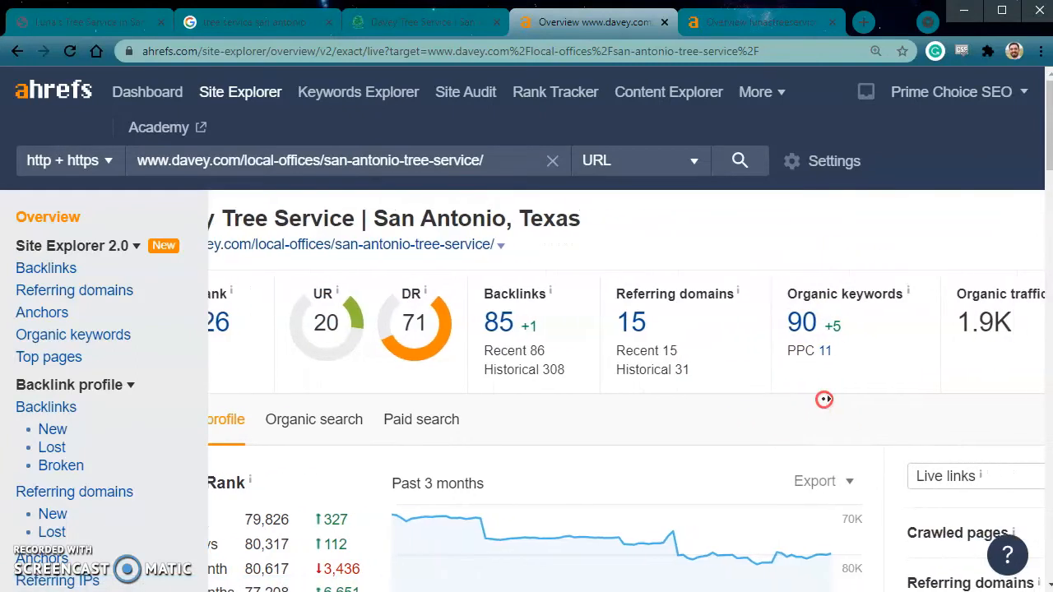
left_click_drag(963, 279, 1011, 344)
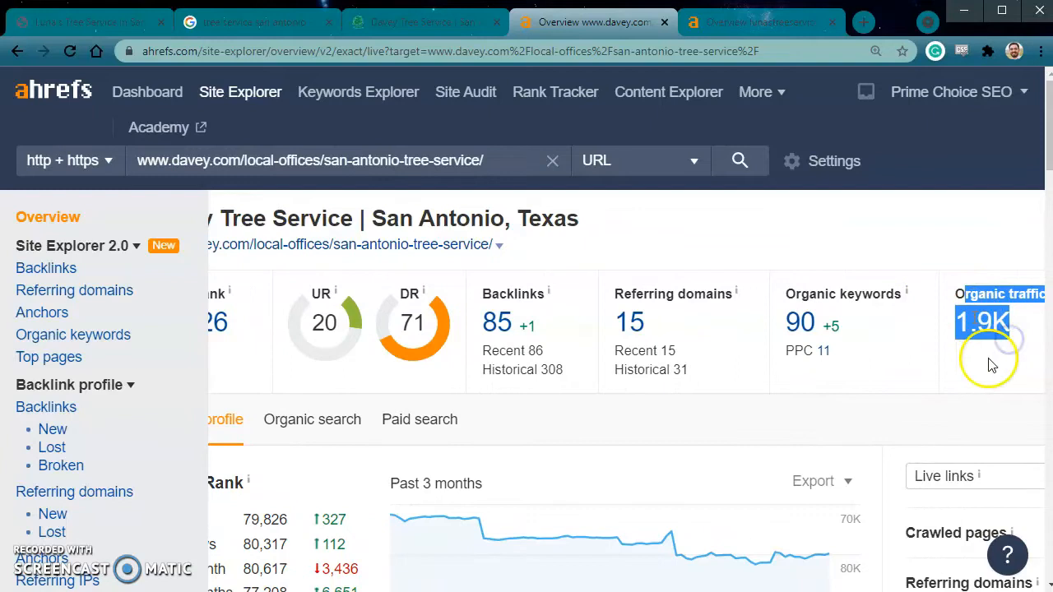
left_click(858, 420)
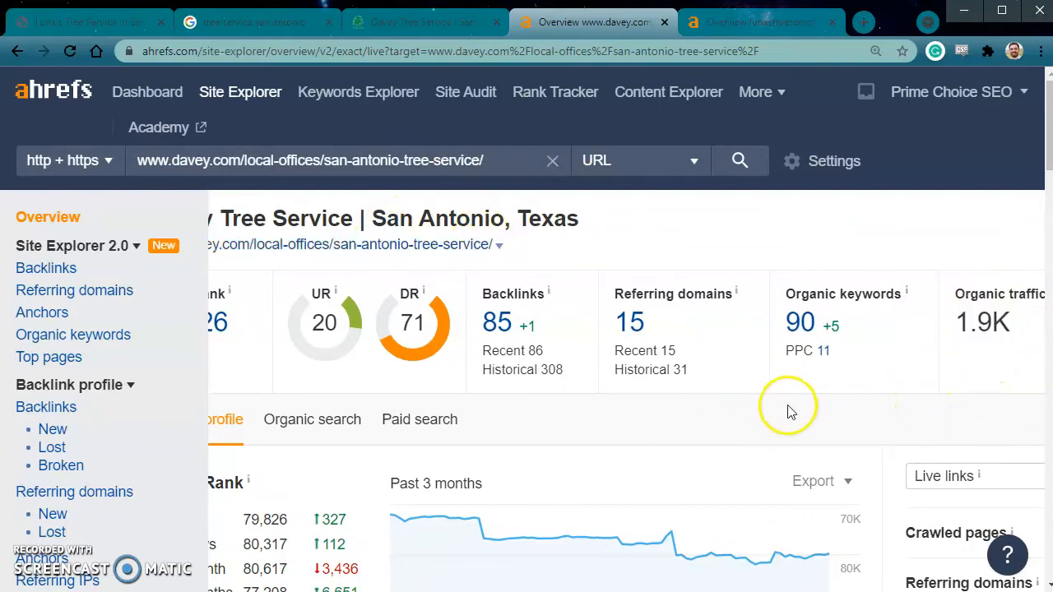
left_click_drag(956, 294, 995, 346)
left_click(757, 447)
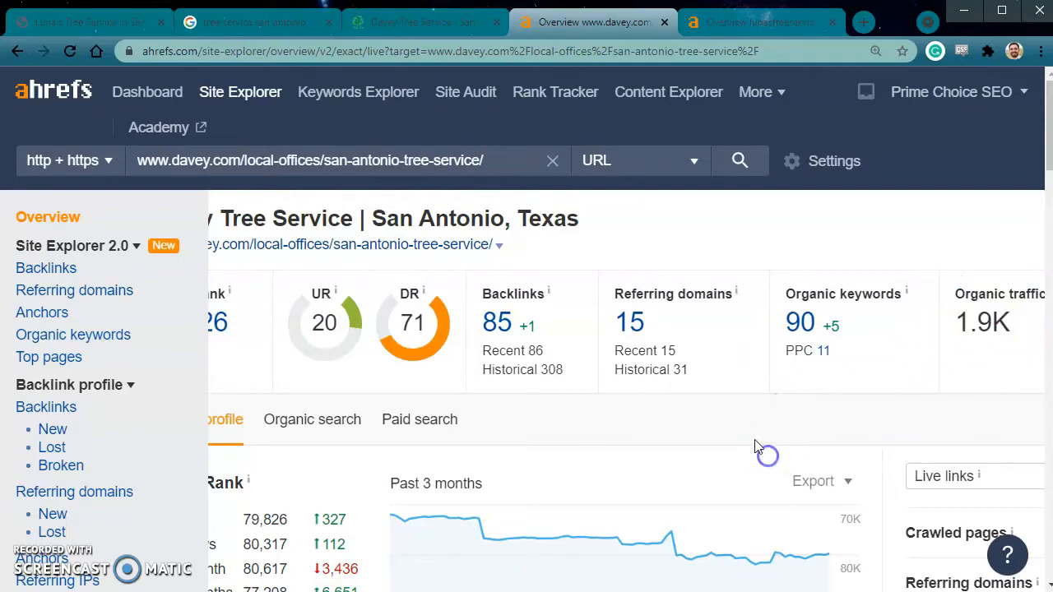
scroll(751, 437, "left", 1)
left_click(700, 437)
Step: Open the Davey page's organic keywords report and examine the volume and position of "tree trimming near me"
left_click(856, 329)
scroll(834, 348, "down", 4)
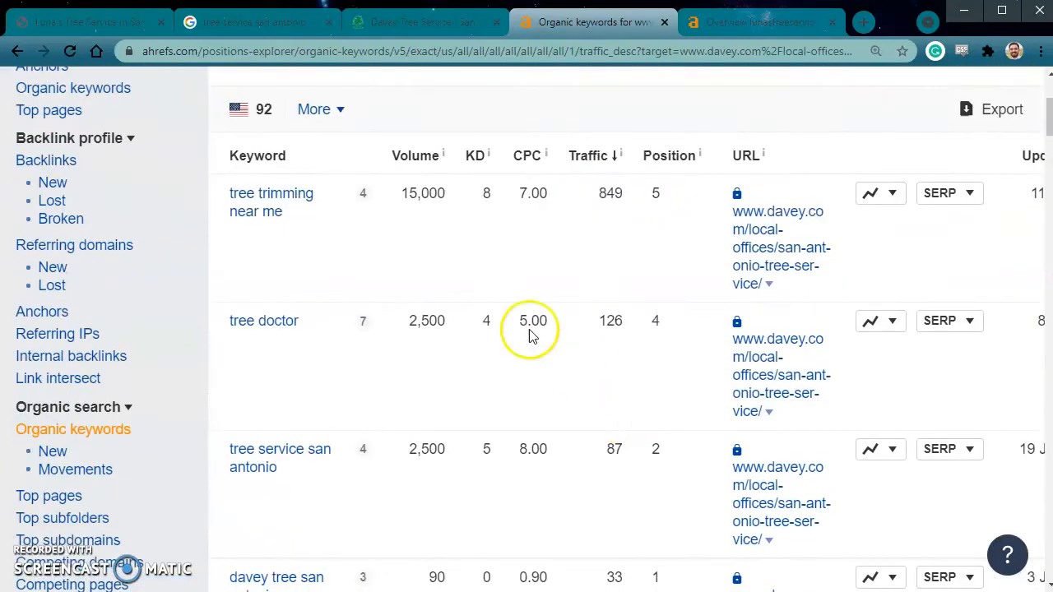
left_click_drag(313, 140, 212, 115)
scroll(364, 206, "up", 2)
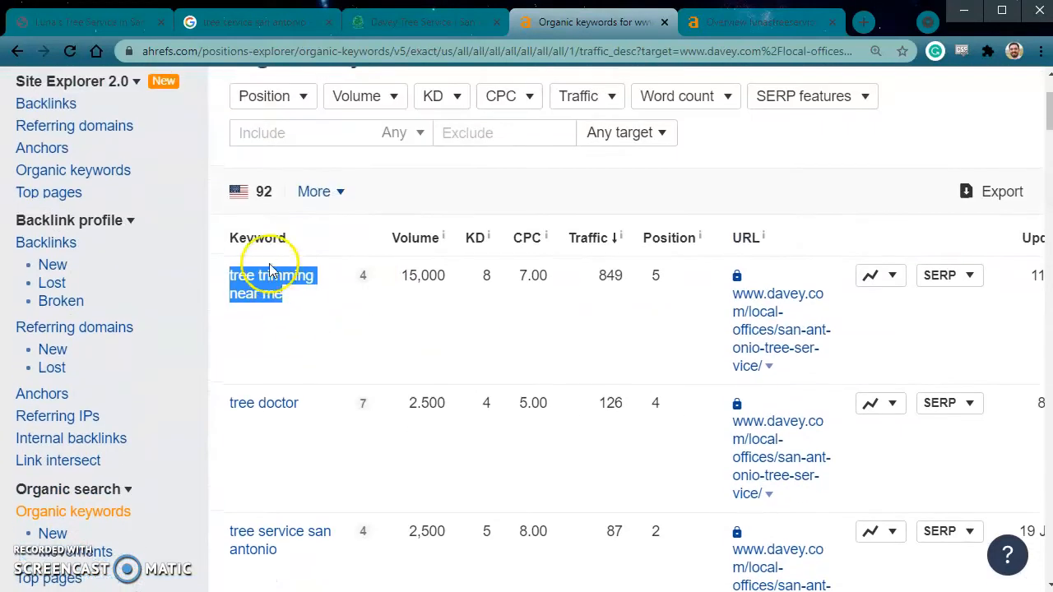
left_click_drag(391, 289, 504, 303)
left_click(390, 273)
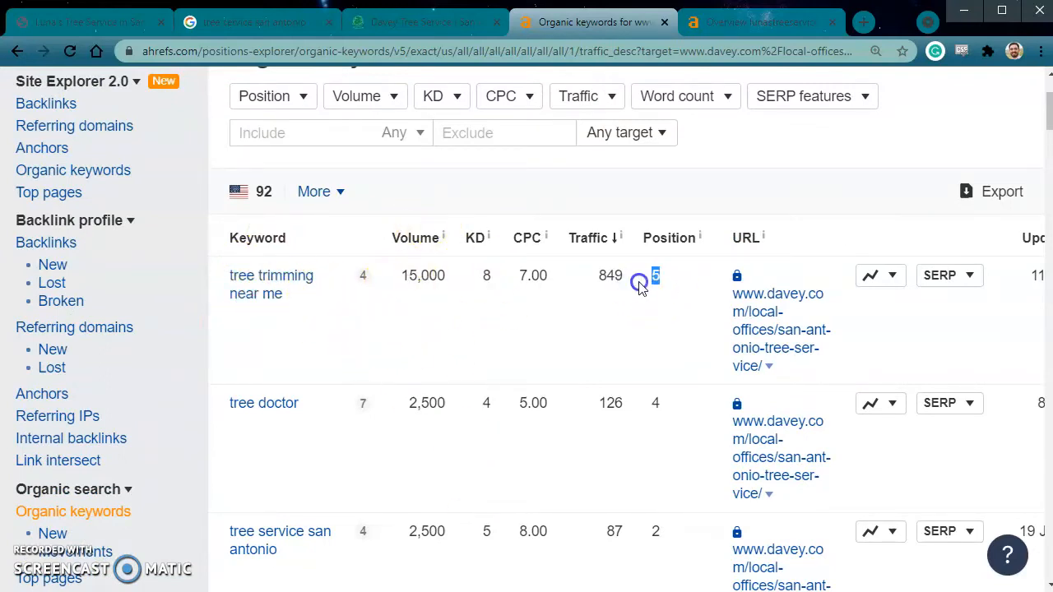
Step: Examine the search volumes and positions of the other ranking keywords, including "tree doctor" and "tree service san antonio"
scroll(374, 313, "down", 4)
scroll(345, 288, "up", 3)
scroll(329, 251, "down", 1)
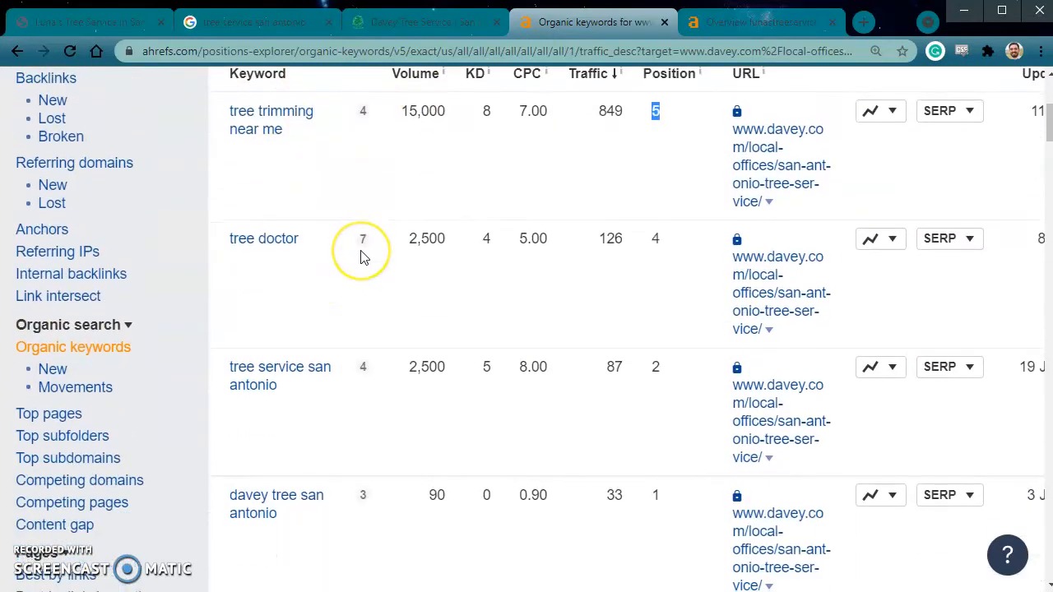
scroll(362, 257, "down", 1)
scroll(363, 257, "up", 2)
double_click(444, 197)
left_click(401, 288)
scroll(681, 137, "down", 1)
left_click(423, 208)
scroll(392, 202, "down", 2)
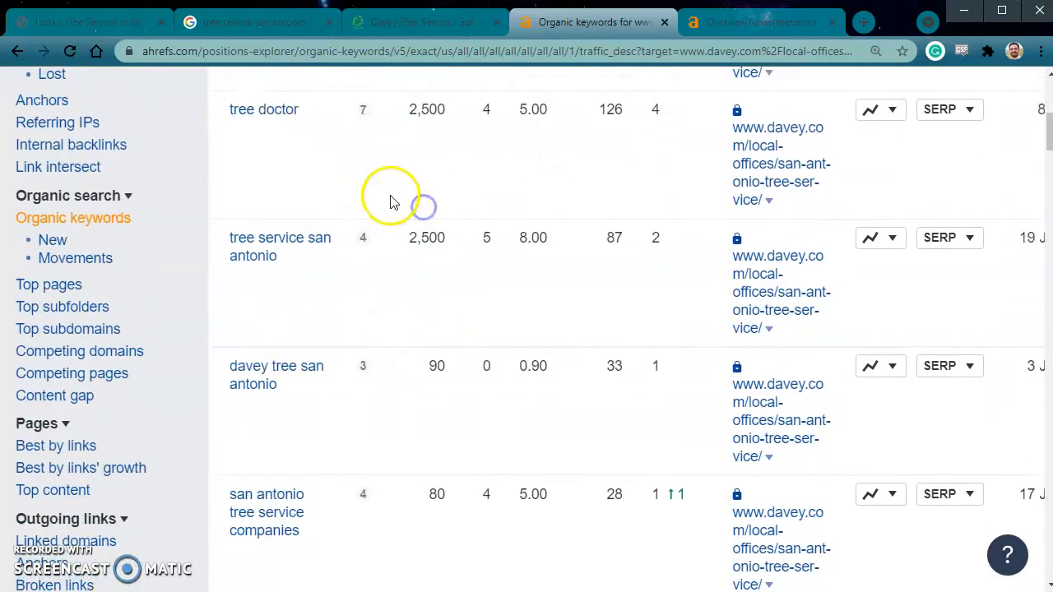
Step: Go over the Davey page's top organic keywords again, from "tree trimming near me" down to "tree service san antonio"
scroll(391, 204, "down", 1)
scroll(387, 207, "up", 2)
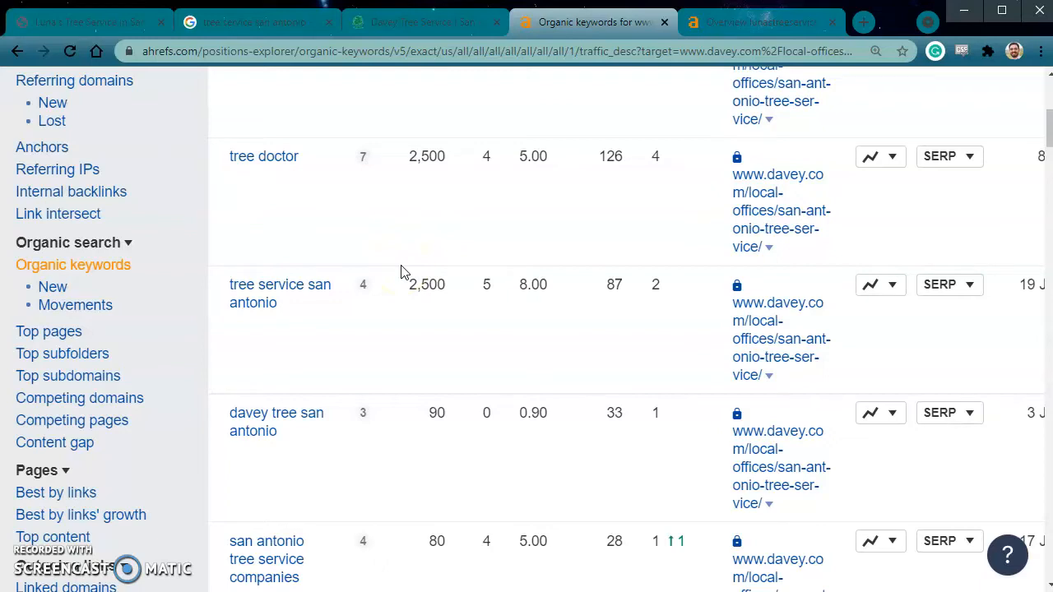
scroll(402, 272, "up", 1)
triple_click(228, 129)
left_click(279, 188)
scroll(347, 308, "down", 1)
scroll(347, 309, "down", 1)
scroll(348, 308, "up", 1)
scroll(350, 306, "down", 1)
scroll(350, 306, "down", 1)
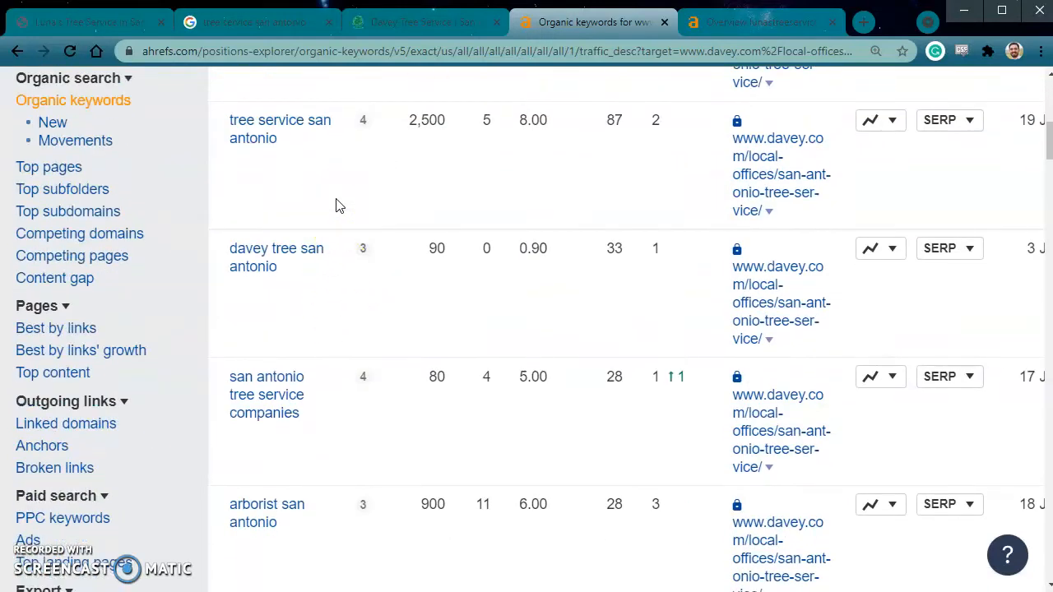
Step: Highlight the keyword "tree service san antonio" and its search volume in the Davey page's keyword list
left_click_drag(304, 143, 219, 108)
left_click(331, 196)
left_click_drag(439, 121, 395, 125)
left_click(393, 130)
left_click_drag(244, 172, 229, 125)
left_click(375, 179)
Step: Find the variant "tree service san antonio tx" further down the Davey page's keywords and highlight it
scroll(350, 214, "down", 4)
scroll(349, 226, "down", 6)
left_click_drag(297, 340, 223, 318)
left_click(424, 321)
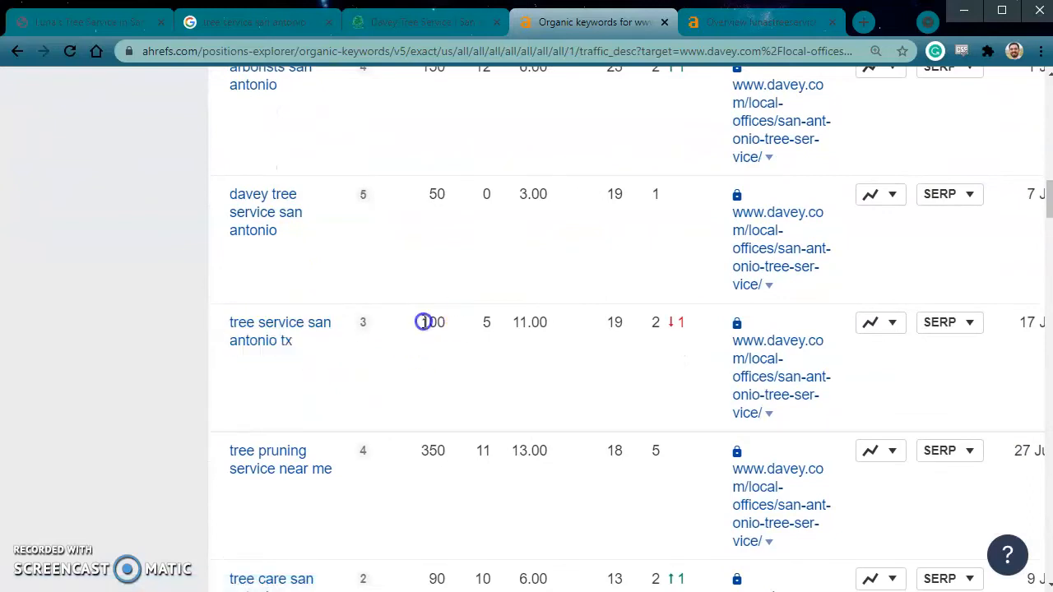
Step: Compare the search volumes of the Davey page's local keywords, including the arborist, tree trimming and tree pruning terms
scroll(438, 382, "up", 11)
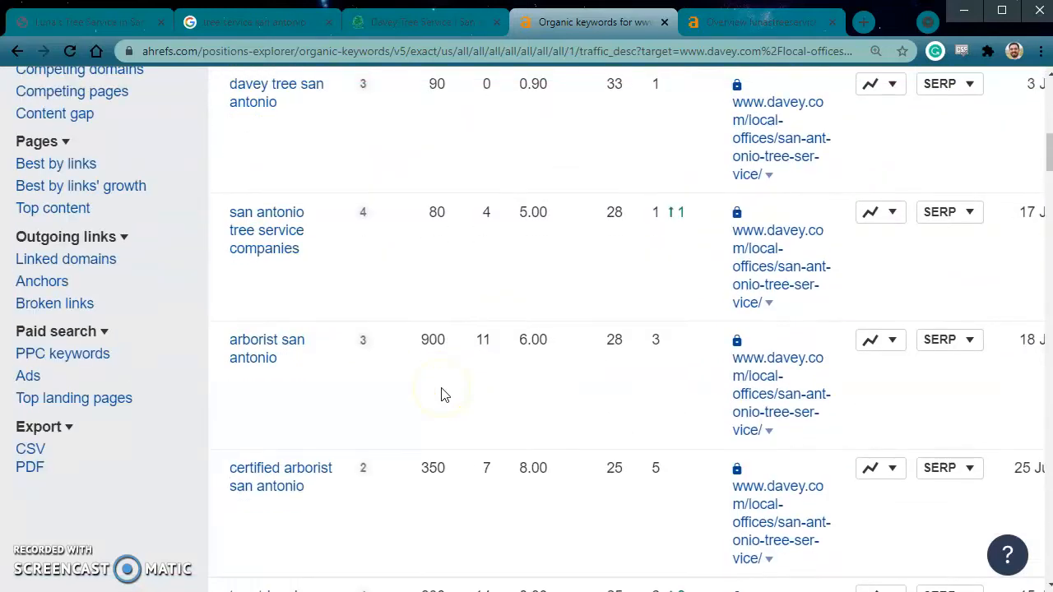
scroll(414, 282, "down", 6)
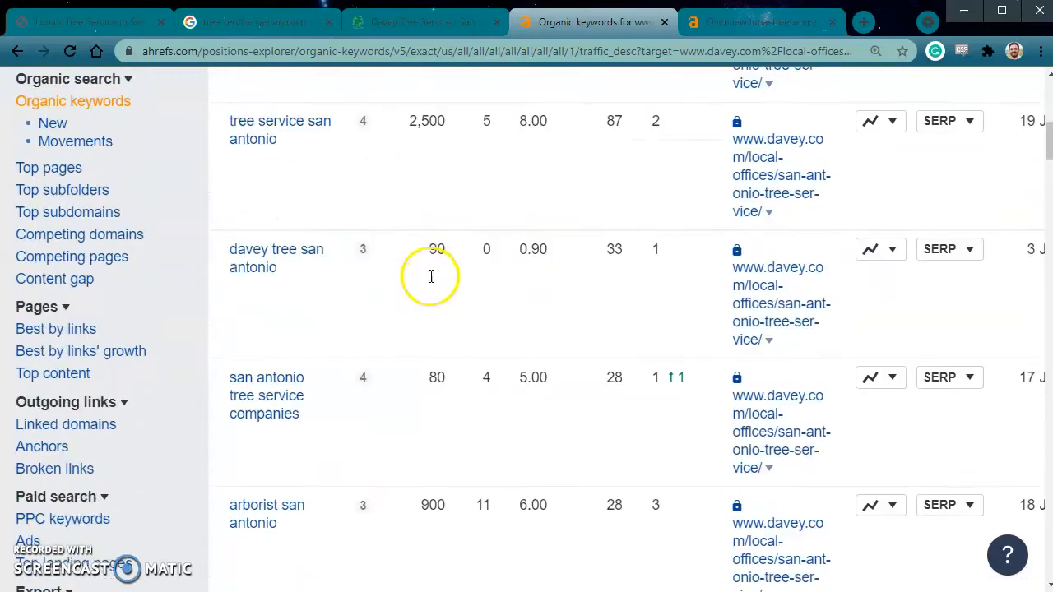
left_click_drag(421, 176, 433, 188)
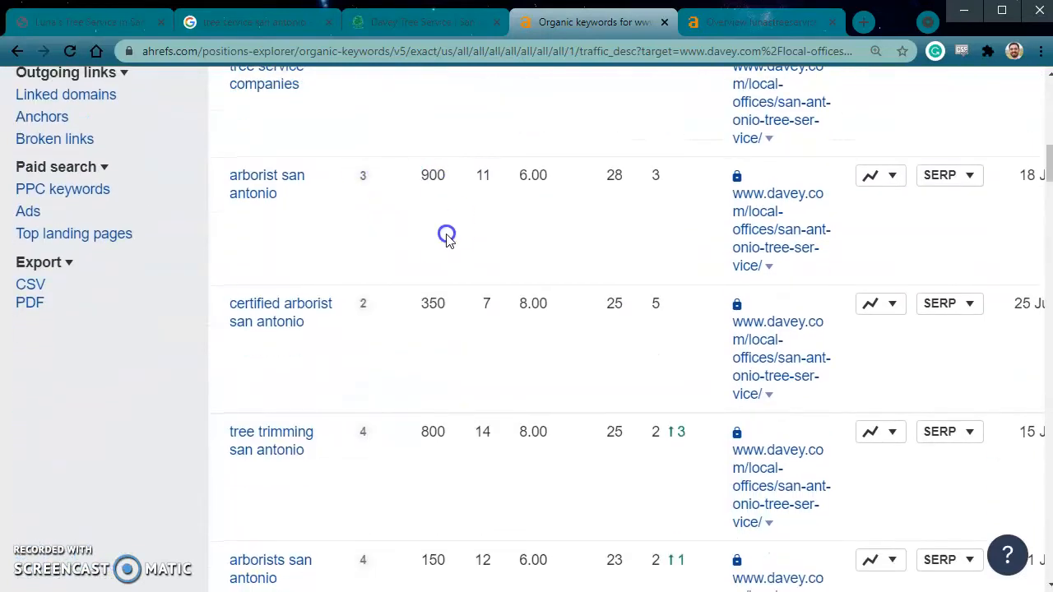
scroll(428, 255, "down", 2)
scroll(449, 317, "down", 3)
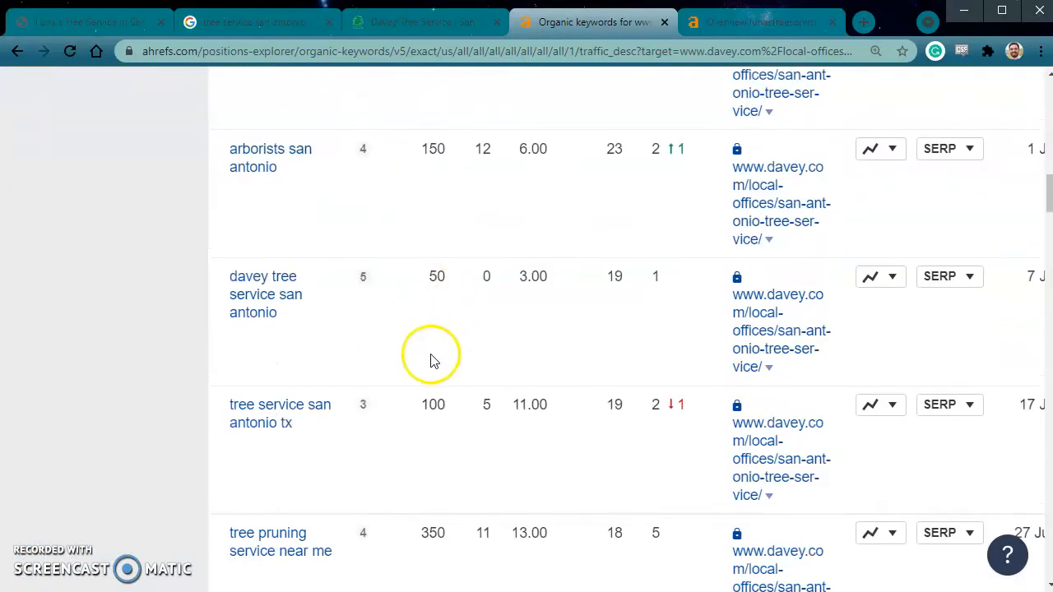
scroll(437, 331, "up", 3)
scroll(442, 329, "down", 15)
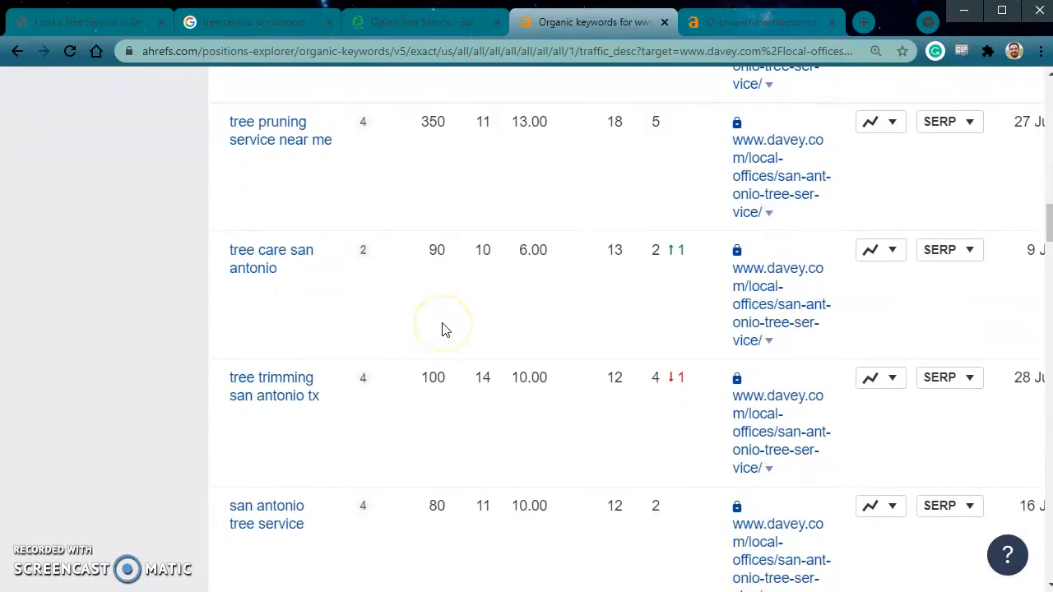
scroll(461, 428, "up", 15)
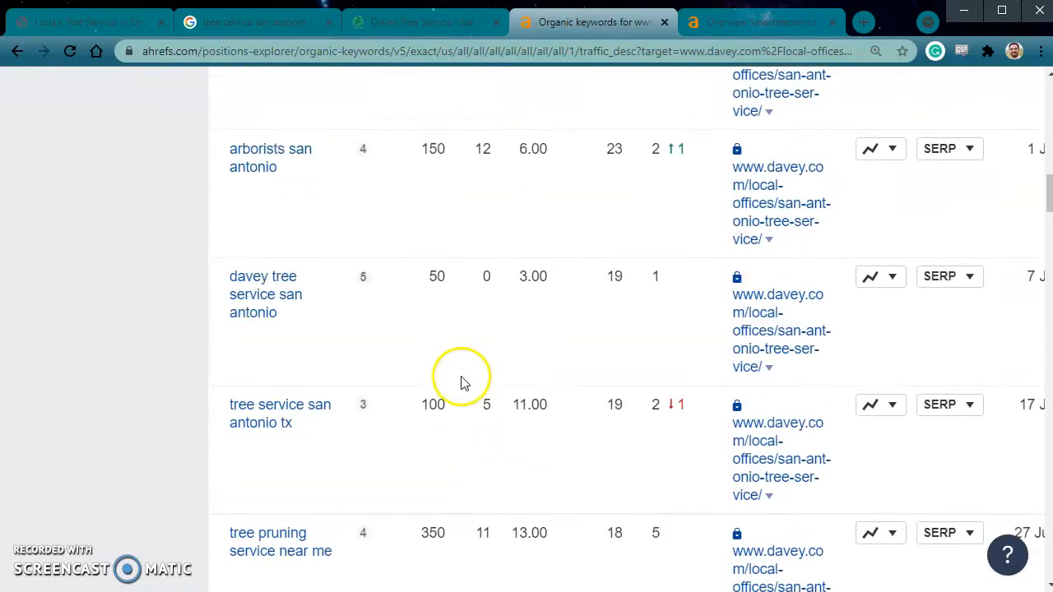
scroll(432, 345, "up", 3)
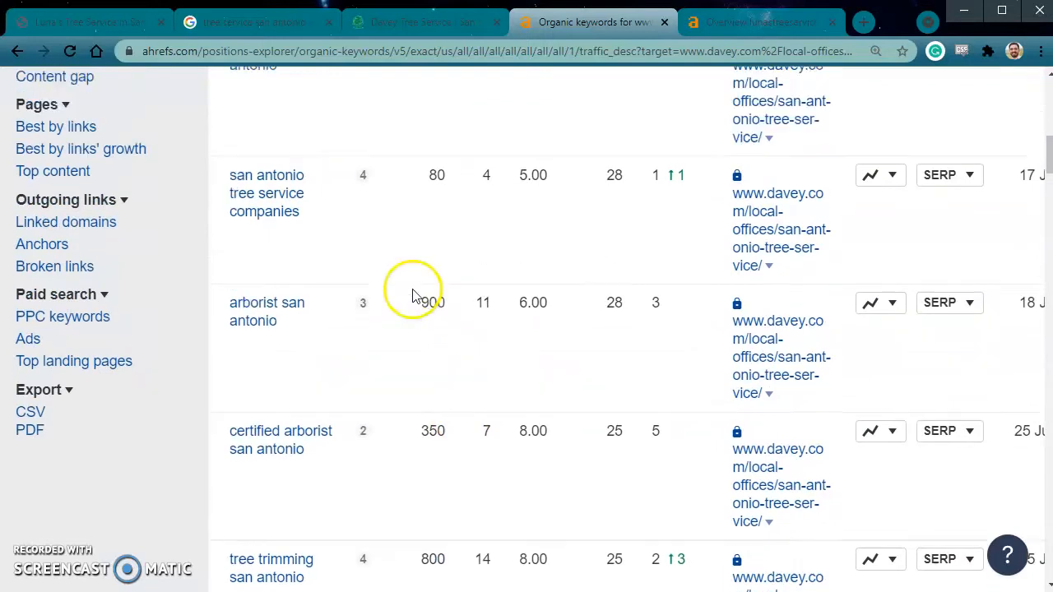
scroll(422, 357, "up", 2)
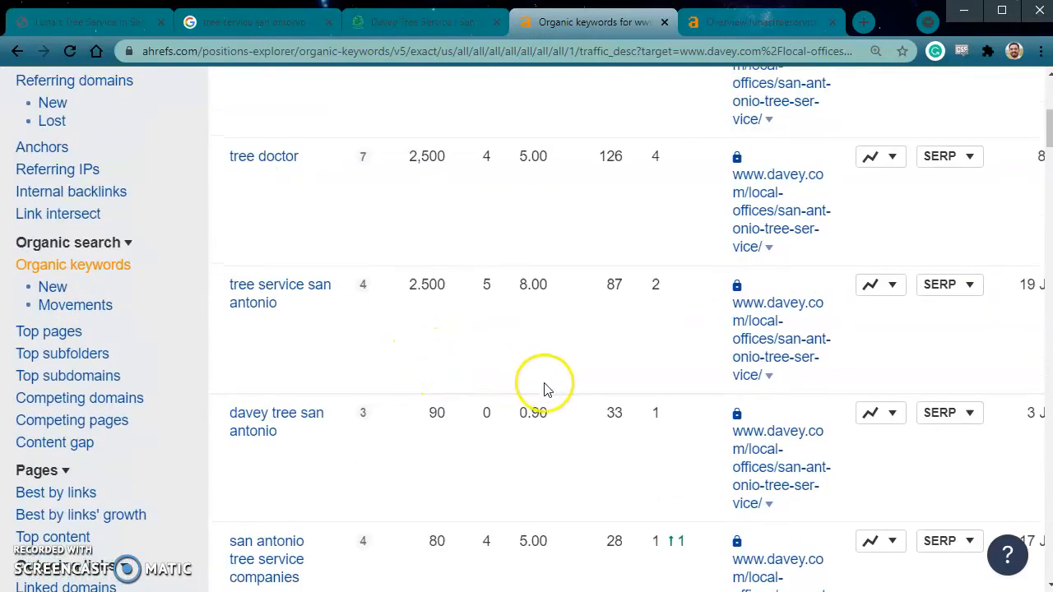
Step: Examine the ranking positions of the Davey page's keywords, from "davey tree san antonio" through the arborist and trimming terms
scroll(546, 387, "down", 2)
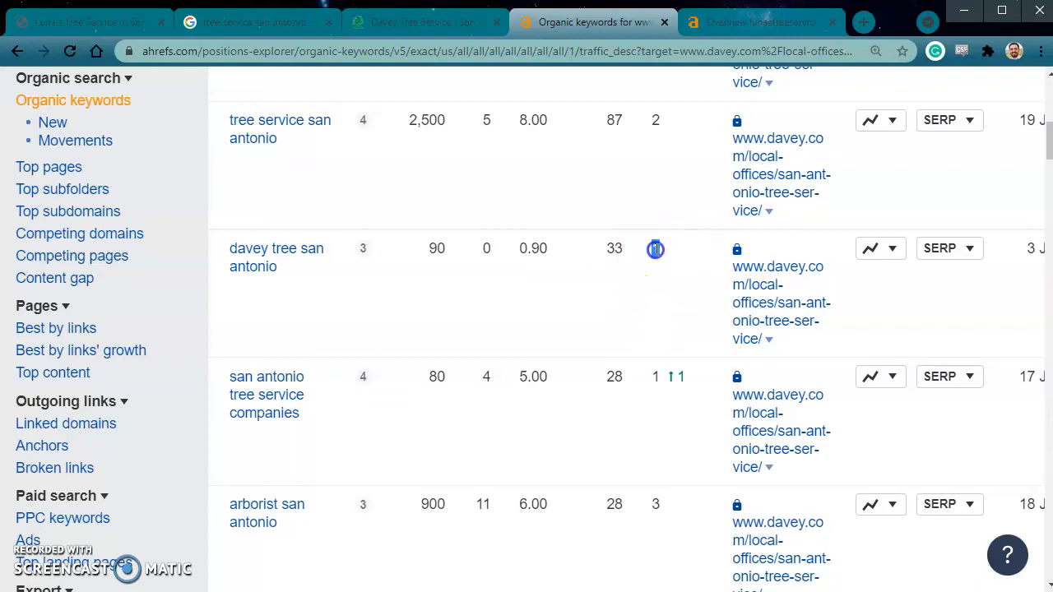
scroll(658, 376, "down", 5)
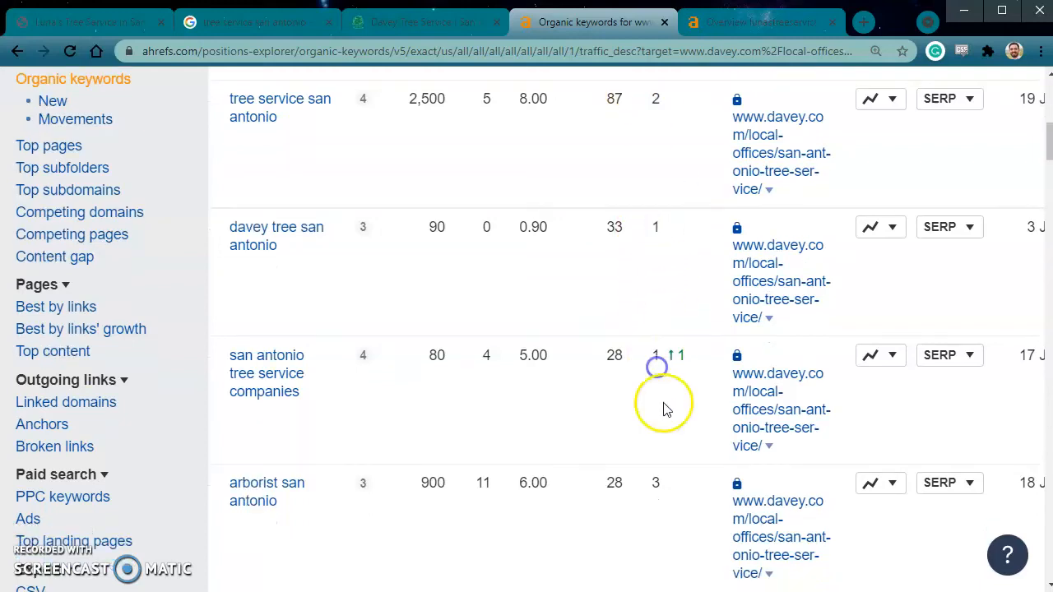
scroll(649, 275, "down", 12)
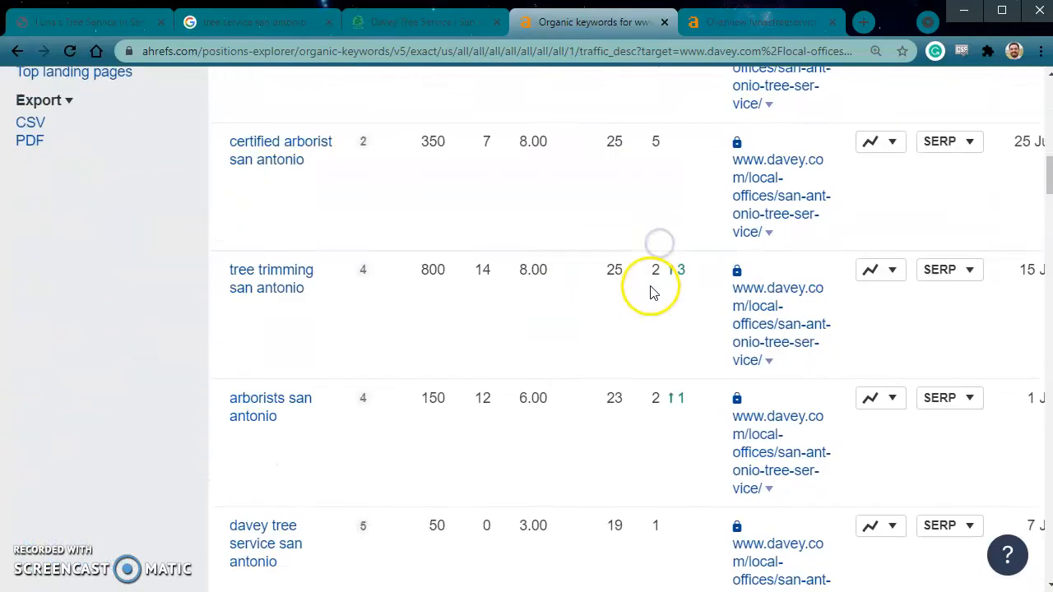
scroll(645, 358, "down", 5)
scroll(648, 374, "up", 2)
scroll(460, 526, "up", 20)
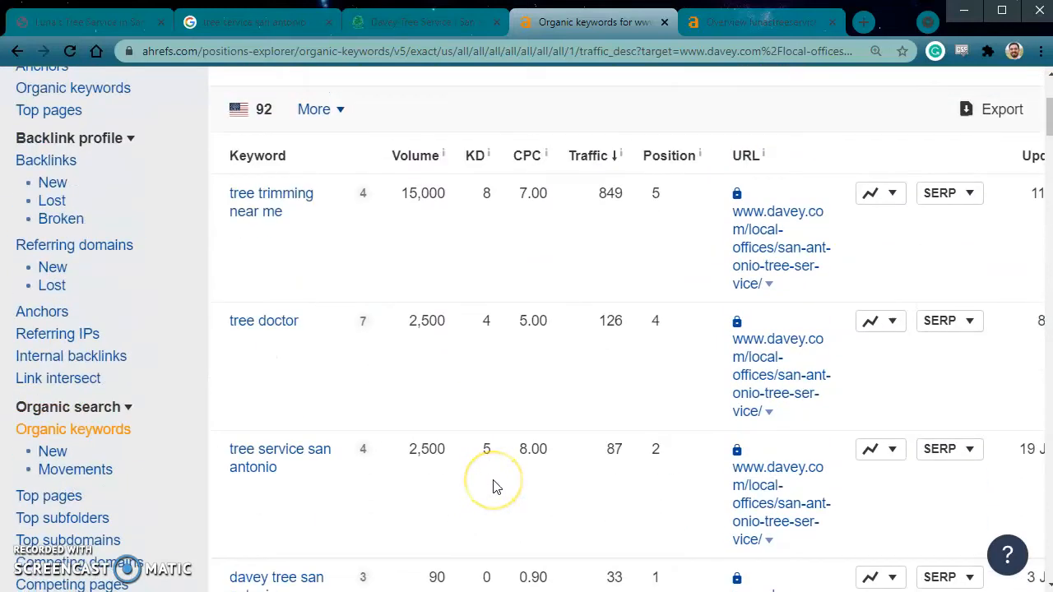
scroll(494, 486, "down", 2)
Step: Switch to the Ahrefs overview of lunastreeservice.com and highlight its UR and DR scores
left_click(716, 19)
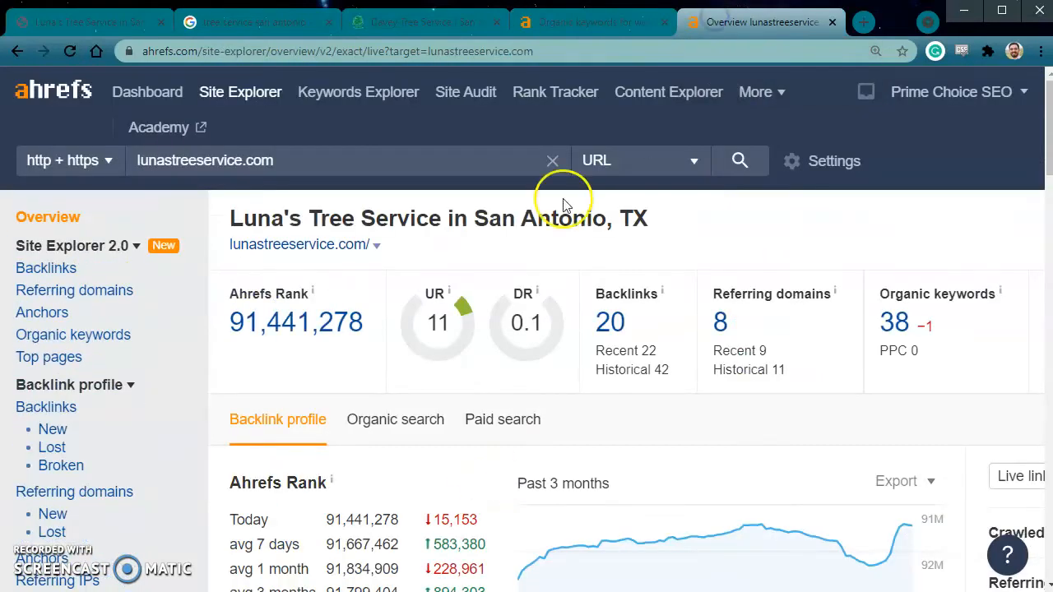
left_click_drag(426, 289, 455, 334)
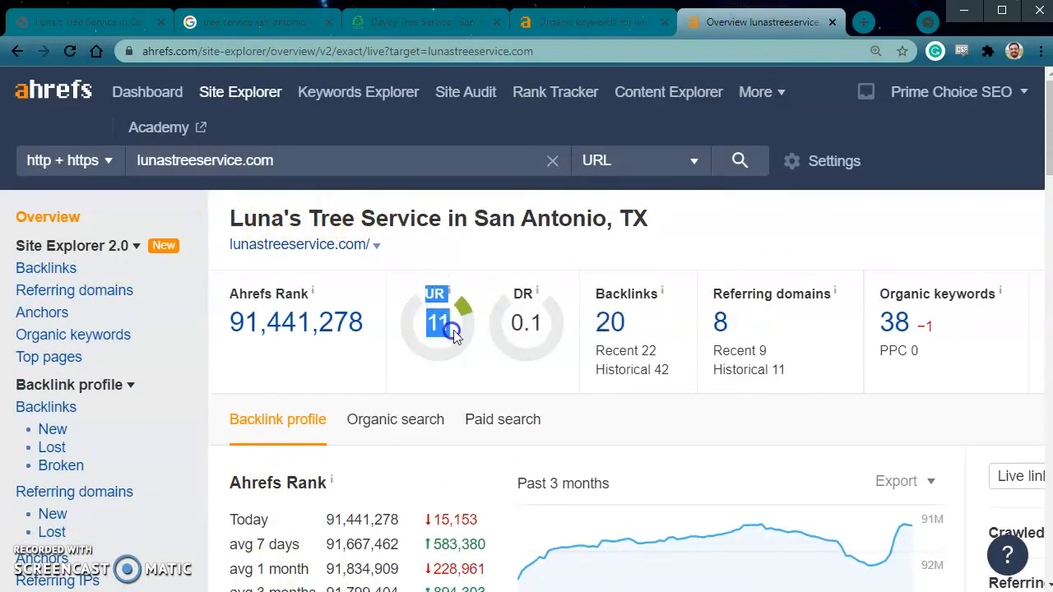
left_click_drag(513, 291, 536, 324)
left_click(542, 337)
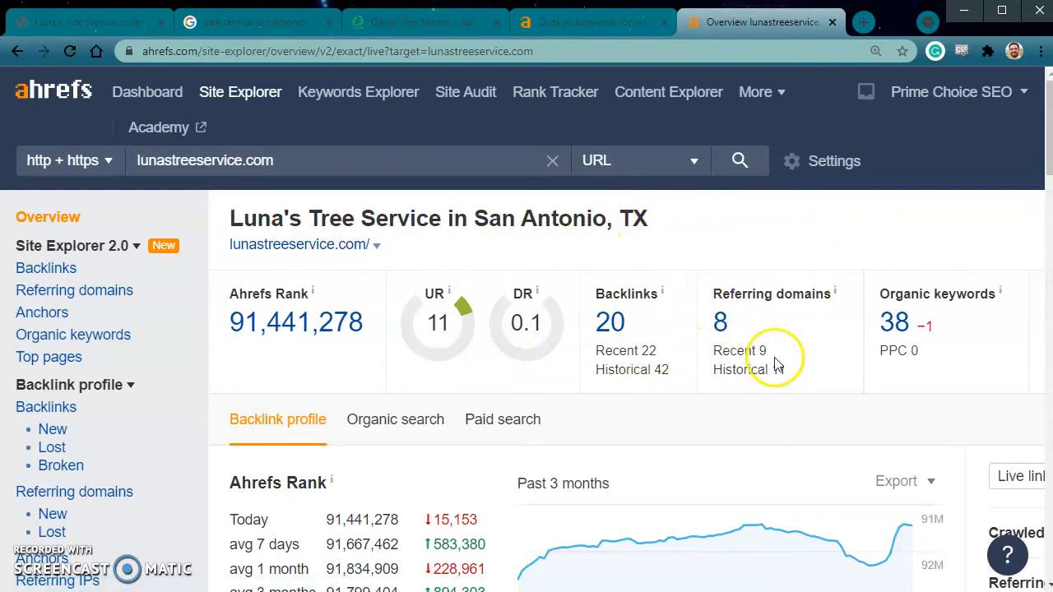
Step: Bring the organic traffic metric for lunastreeservice.com into view and highlight it
middle_click(782, 420)
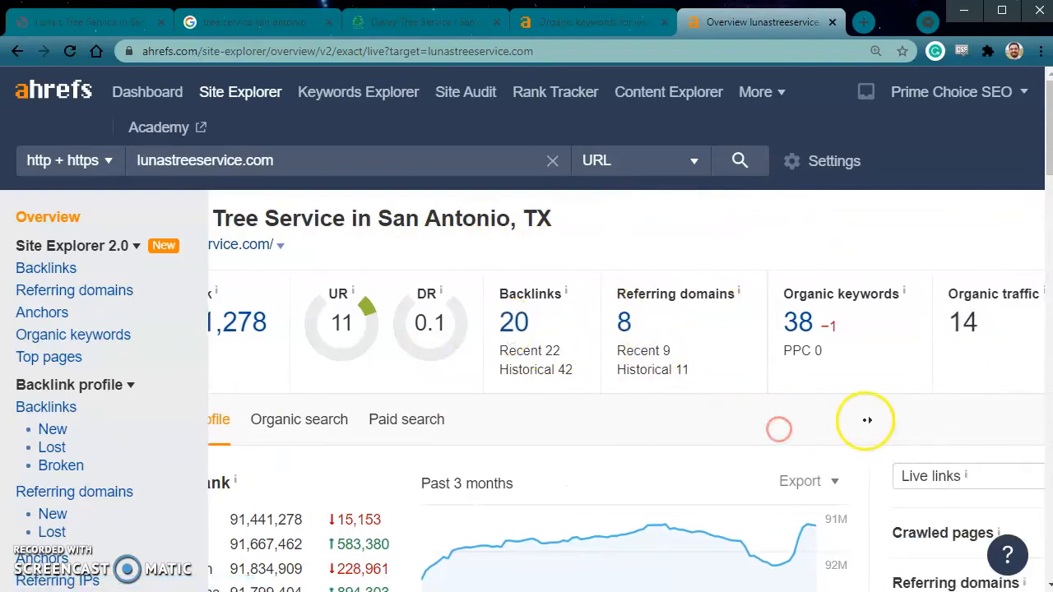
left_click_drag(963, 321, 927, 296)
left_click(842, 416)
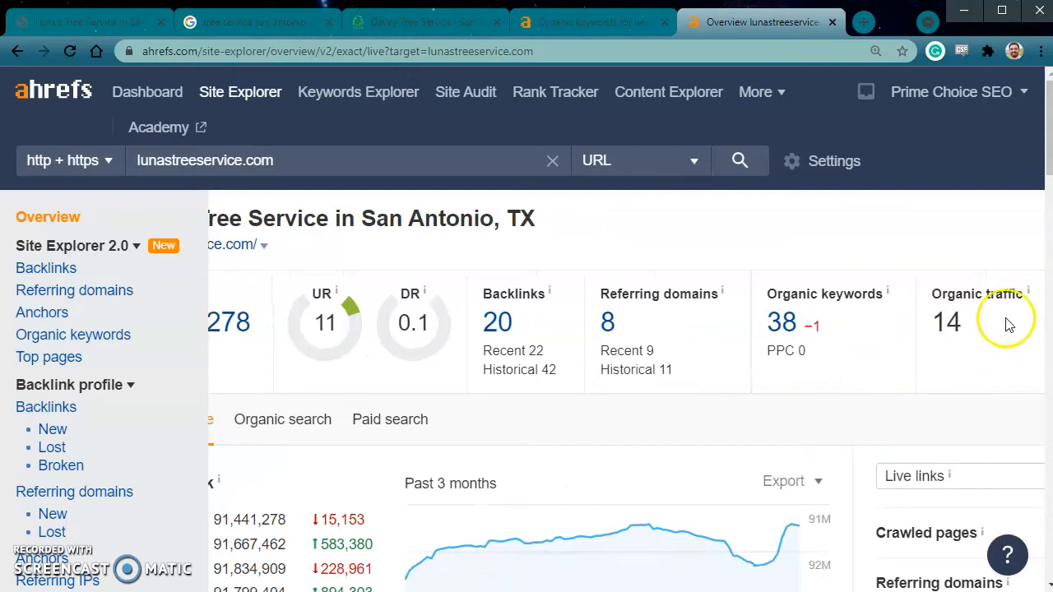
left_click_drag(931, 275, 975, 329)
left_click(783, 205)
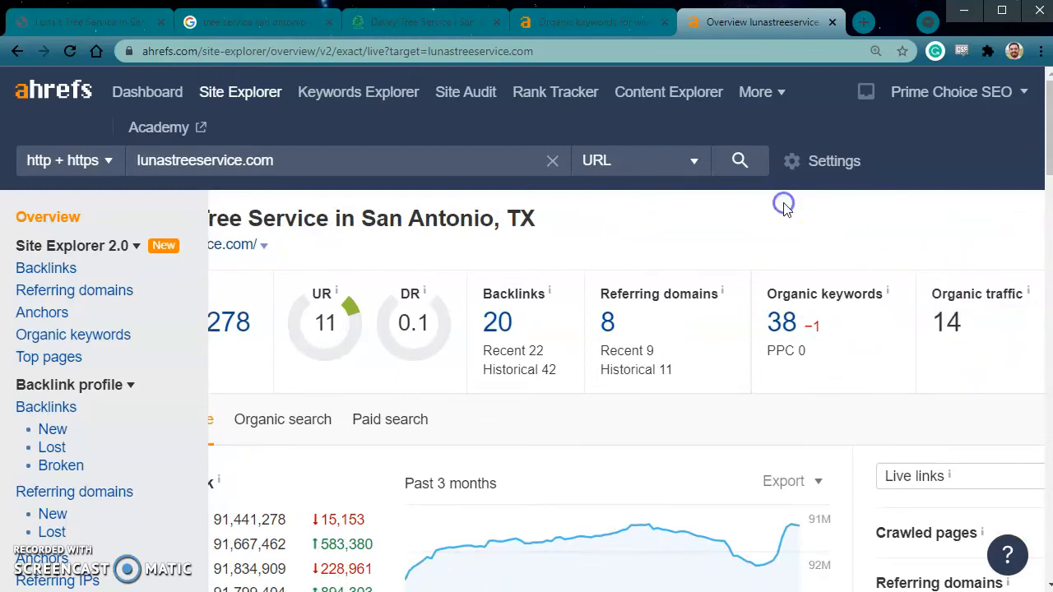
Step: Open the organic keywords report for lunastreeservice.com and highlight the first keyword, "luna tree service"
left_click(782, 322)
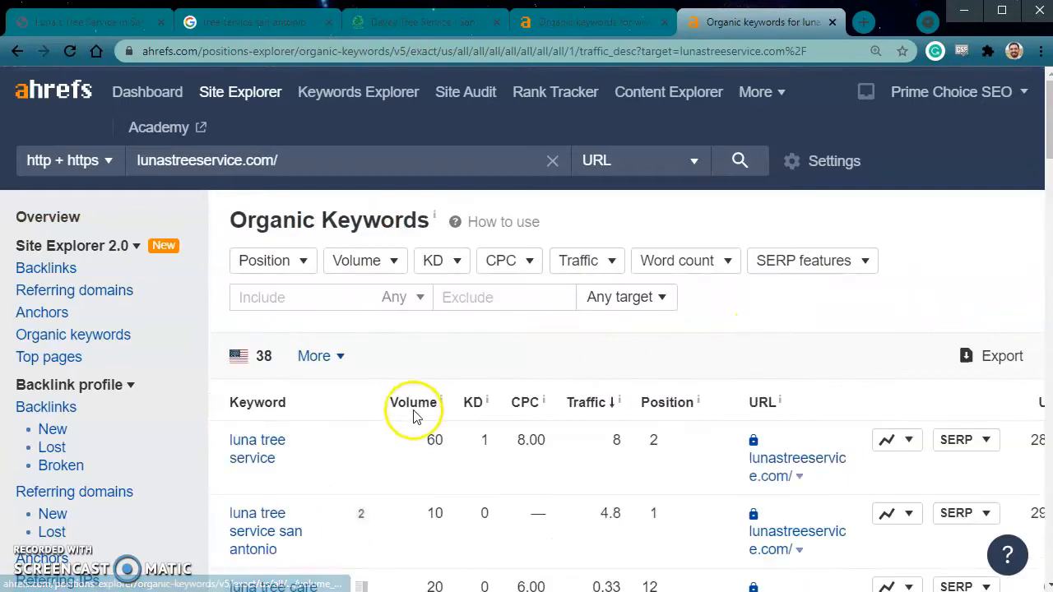
scroll(420, 414, "down", 3)
scroll(380, 360, "down", 1)
scroll(310, 282, "up", 1)
left_click_drag(216, 247, 236, 194)
left_click(367, 227)
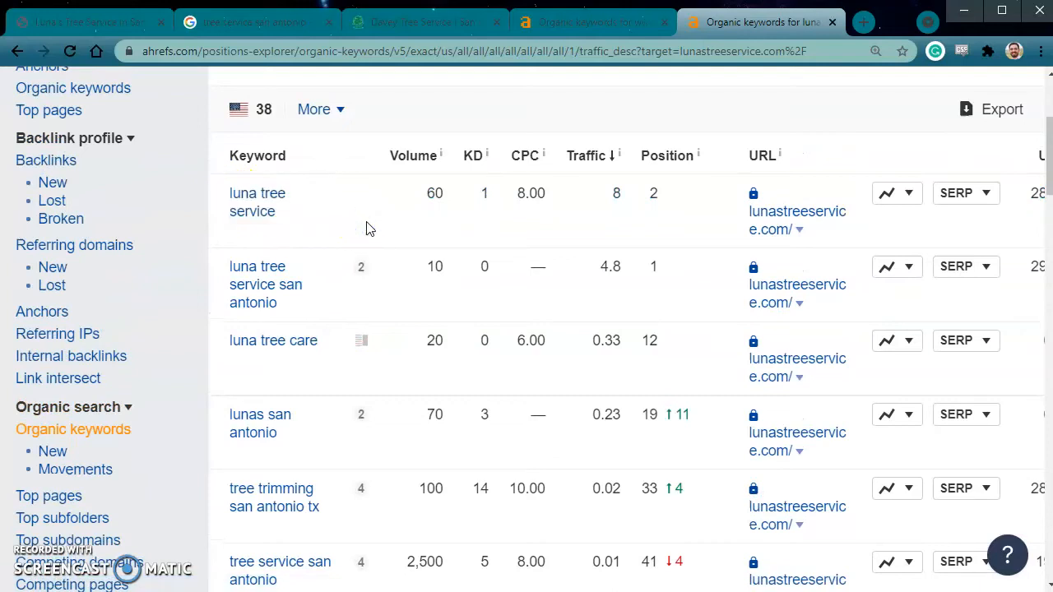
left_click_drag(217, 197, 283, 213)
left_click(306, 228)
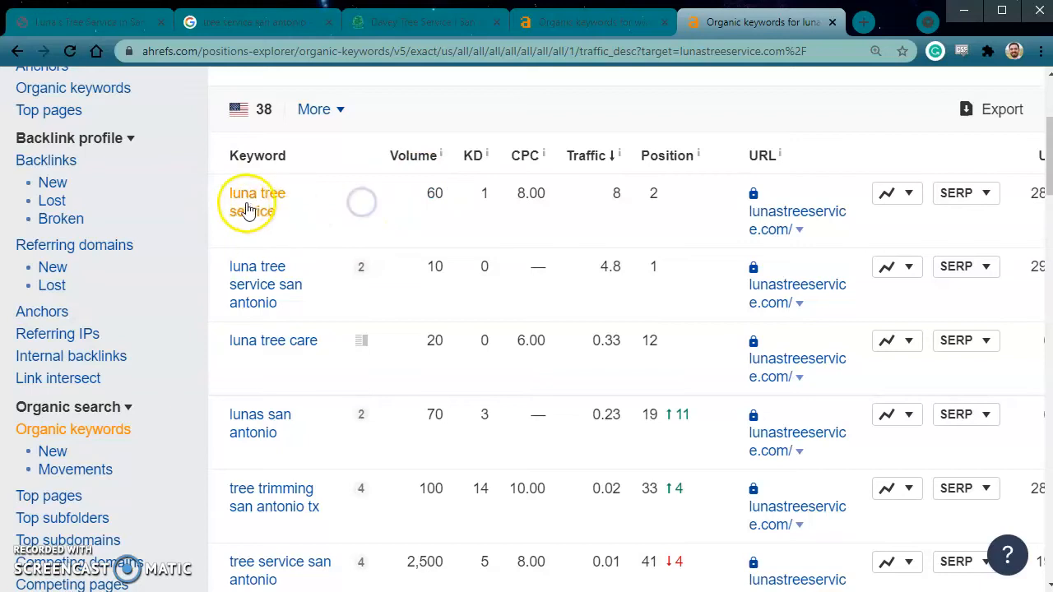
Step: Examine the volumes and positions of Luna's other keywords, from the branded terms down to the generic San Antonio terms
scroll(325, 229, "down", 2)
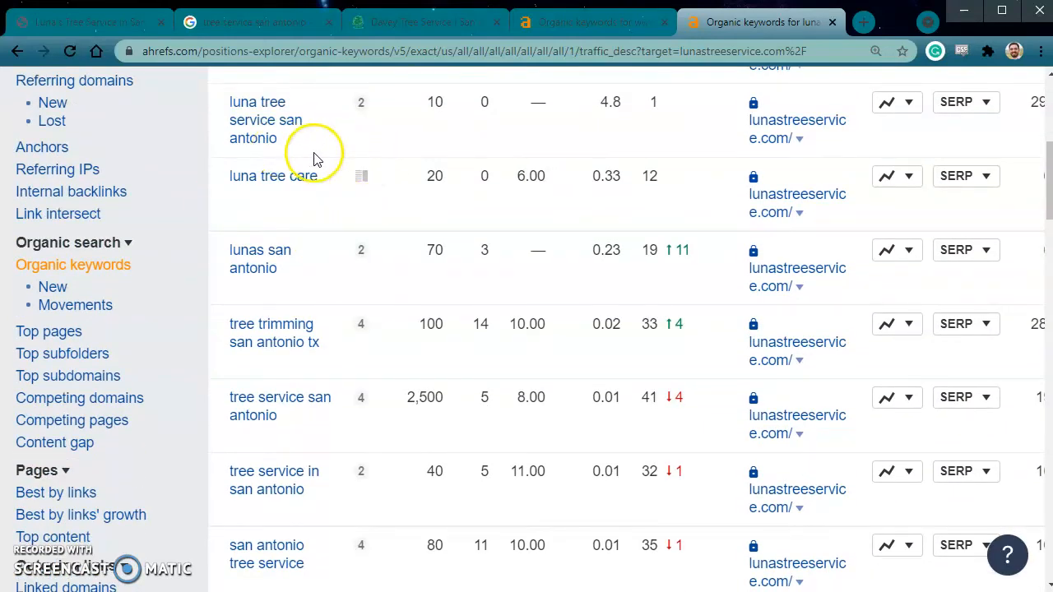
scroll(366, 218, "up", 1)
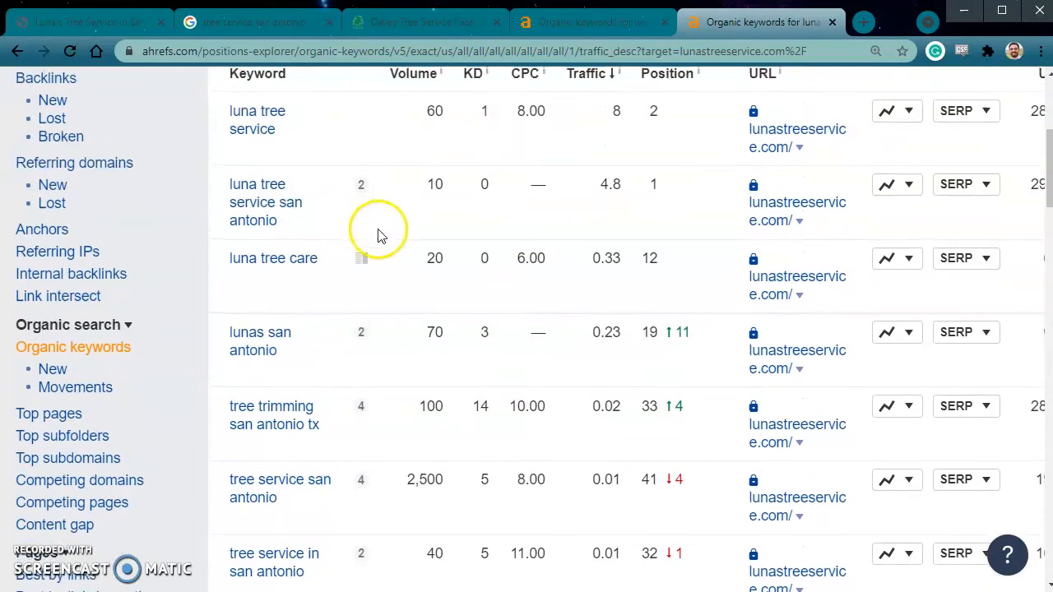
scroll(469, 321, "down", 1)
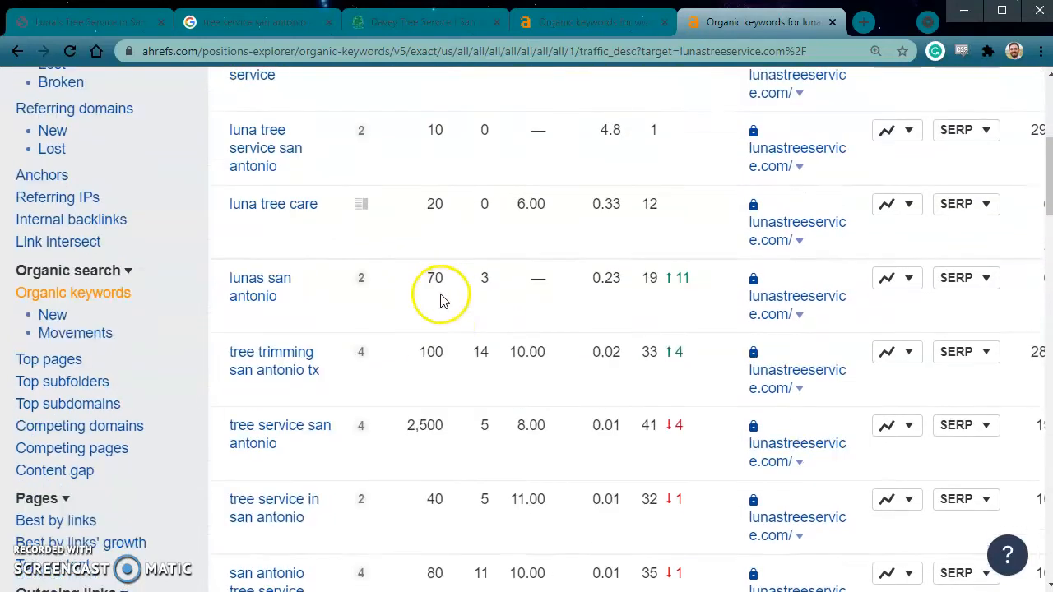
scroll(401, 295, "down", 1)
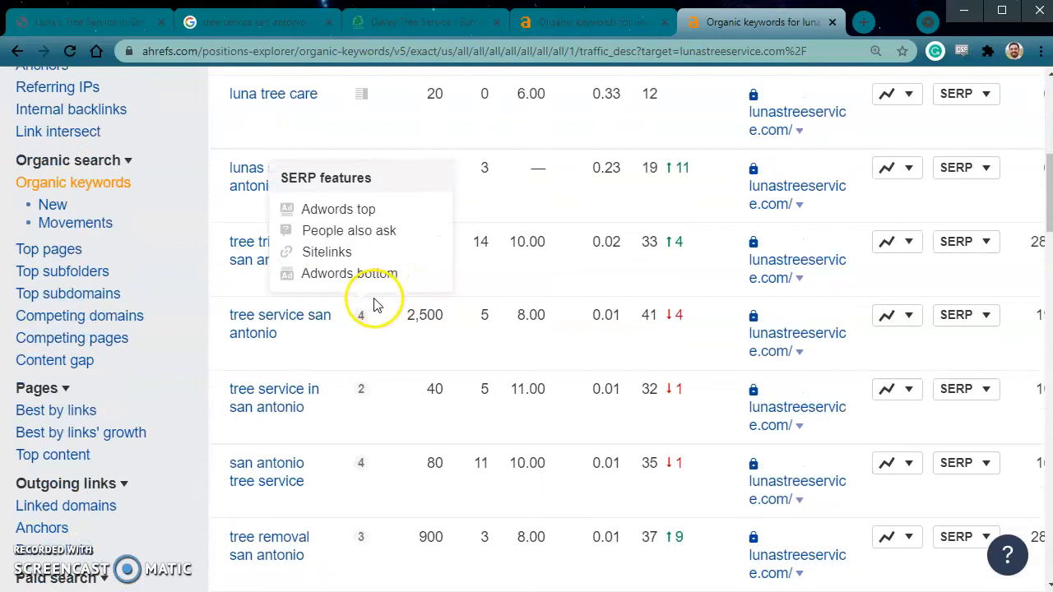
Step: Highlight "tree service san antonio" in Luna's keywords and examine its search volume and ranking position
left_click_drag(210, 236, 472, 343)
left_click(571, 352)
left_click(654, 339)
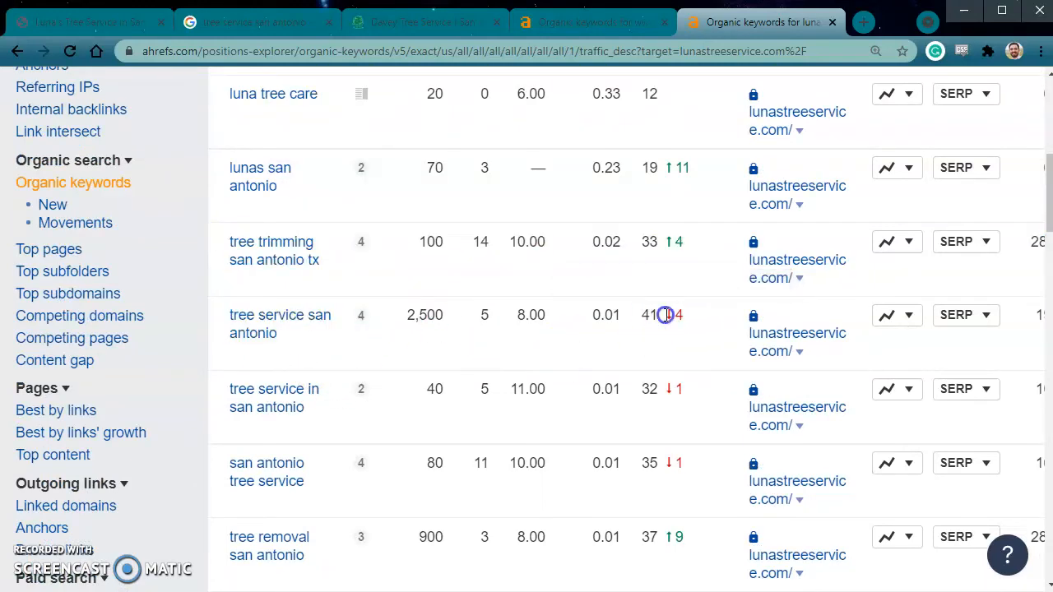
left_click(606, 323)
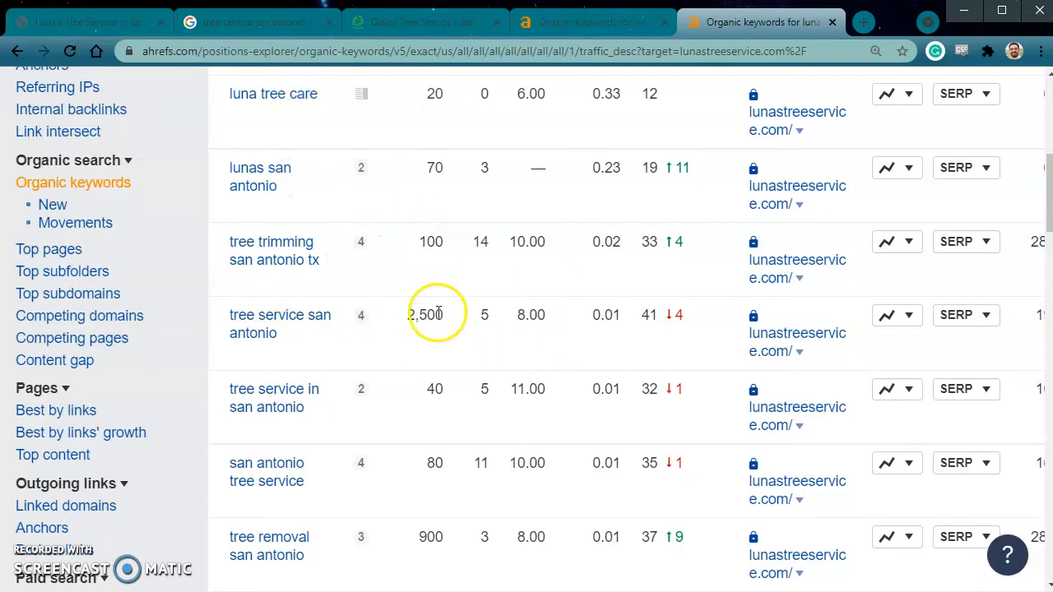
left_click_drag(327, 343, 232, 278)
left_click(529, 388)
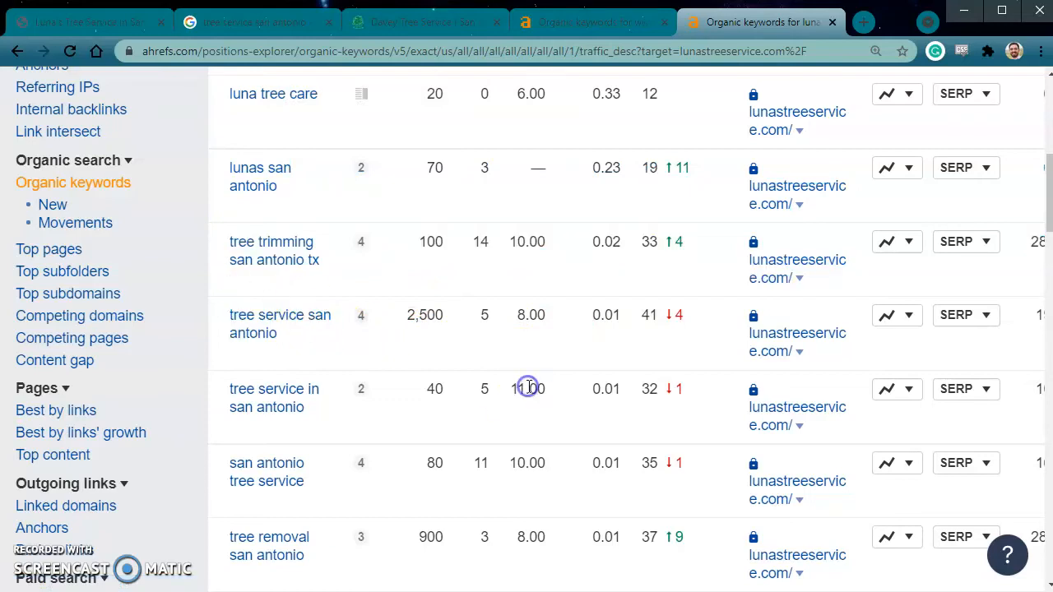
Step: Switch to the Google results for "tree service san antonio" and look over the map and local business listings
left_click(261, 25)
scroll(460, 395, "up", 4)
scroll(436, 470, "up", 9)
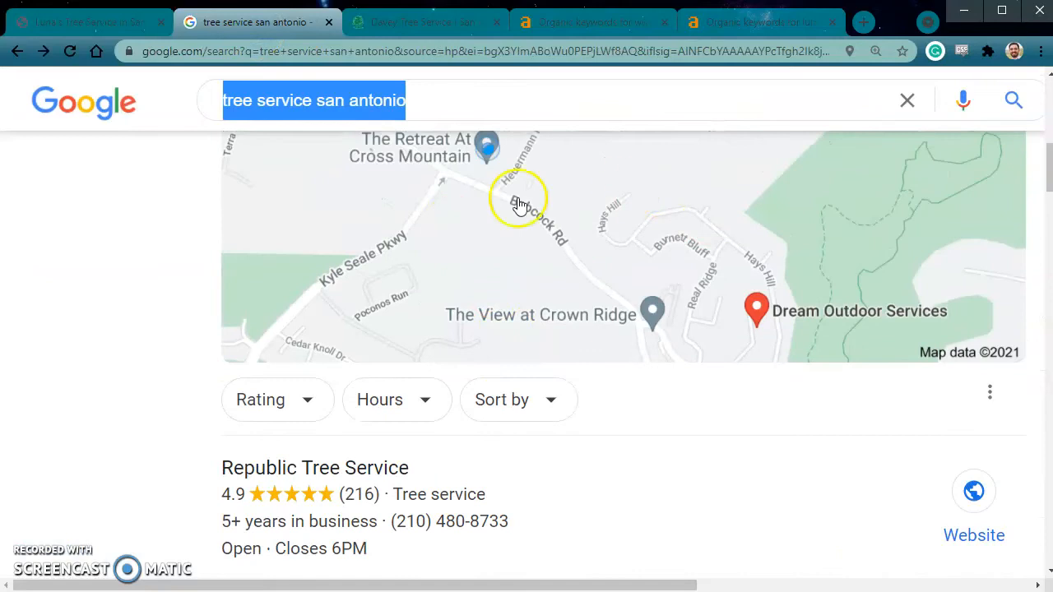
scroll(667, 222, "down", 4)
scroll(666, 223, "down", 2)
Step: Return to the Ahrefs overview of lunastreeservice.com and examine its backlinks and referring domains
left_click(752, 16)
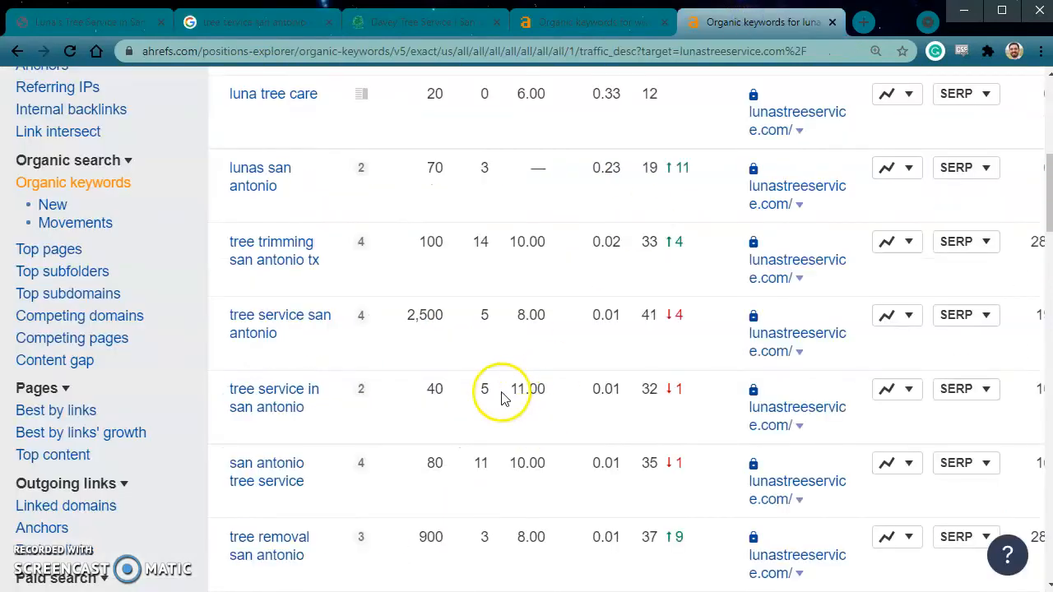
scroll(460, 362, "up", 4)
scroll(420, 309, "up", 2)
left_click(50, 217)
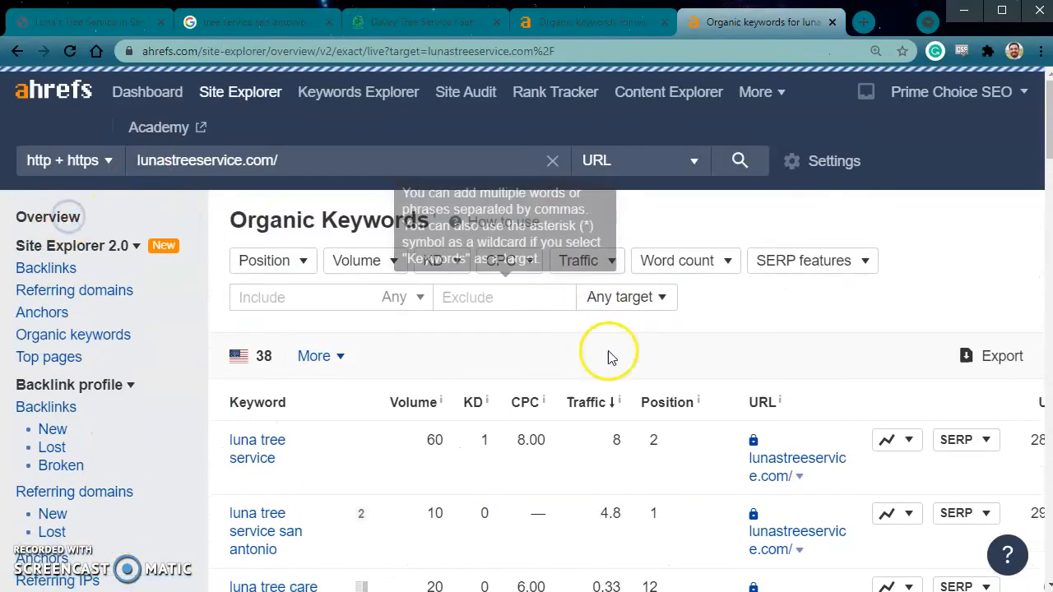
left_click_drag(704, 383, 666, 288)
left_click(668, 283)
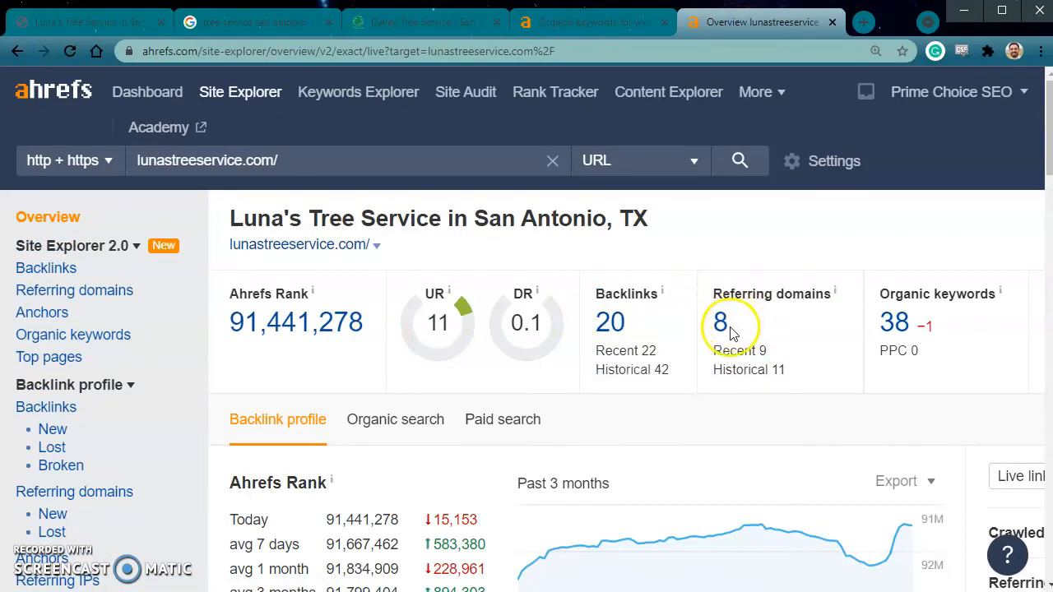